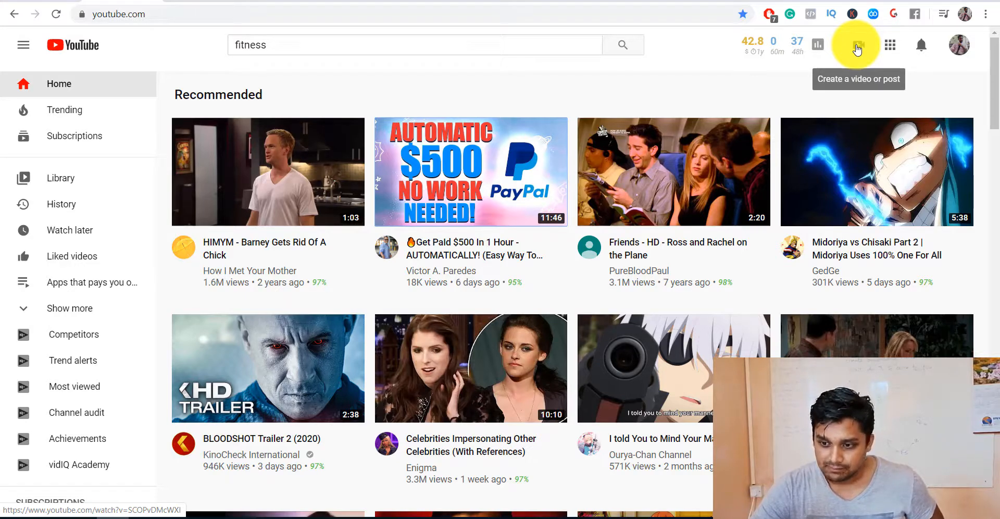
Step: Start a new YouTube video upload and open the file chooser for it
left_click(858, 48)
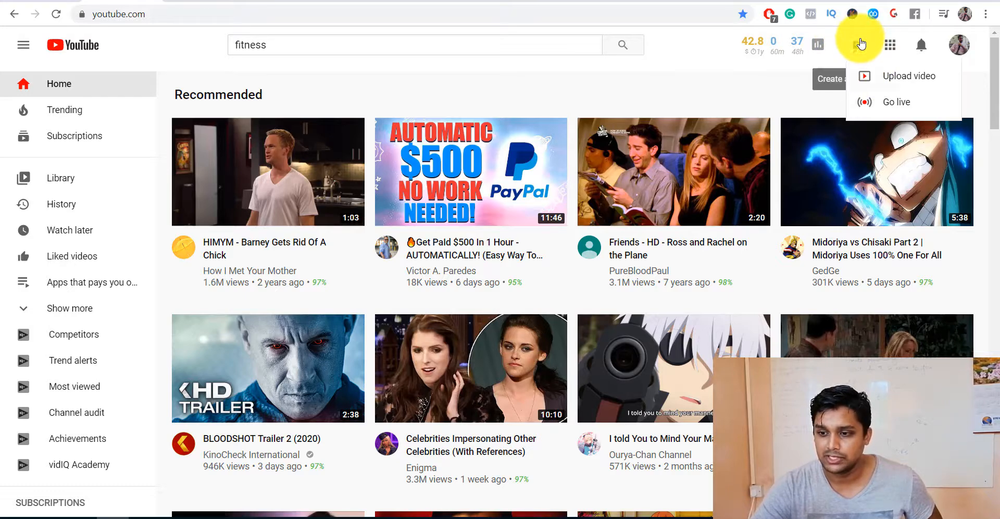
left_click(888, 86)
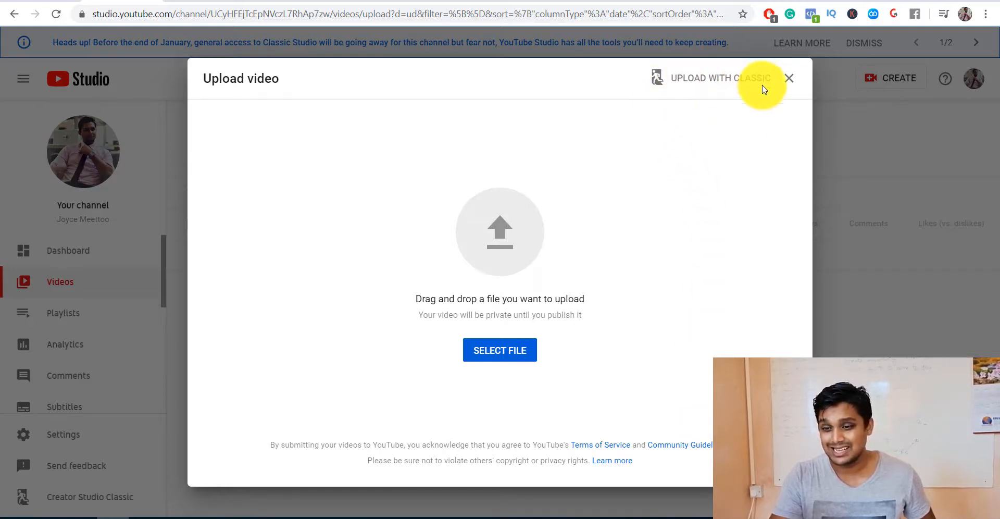
left_click(764, 90)
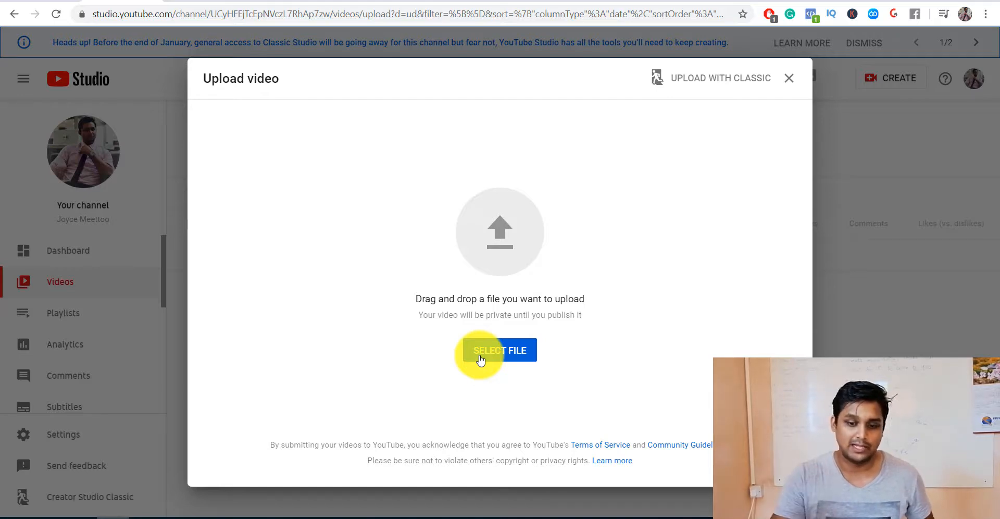
left_click(479, 356)
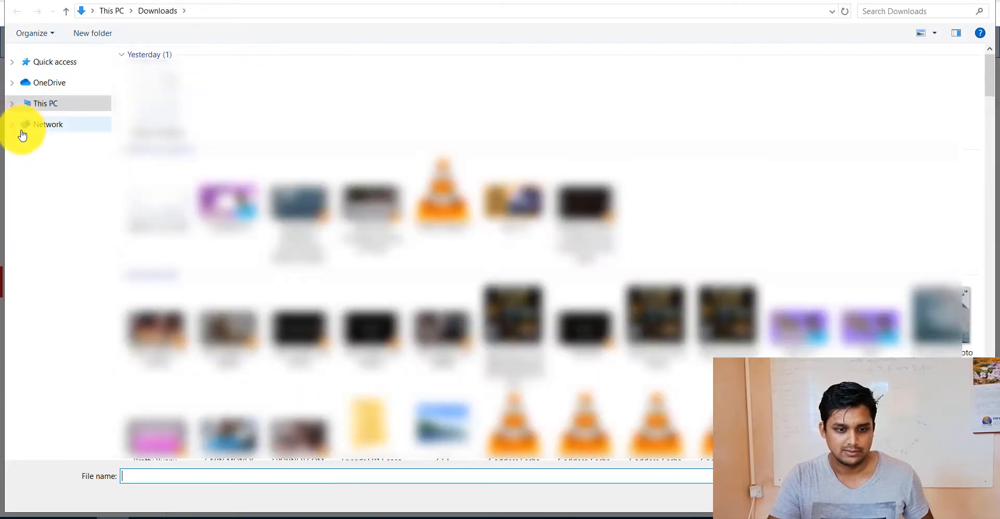
Step: Upload the MP4 "How To Make Money With Youtube And ClickBank Fo Beginners! (Step by Step)" from its project folder in C:\Users\User\Camtasia
left_click(12, 104)
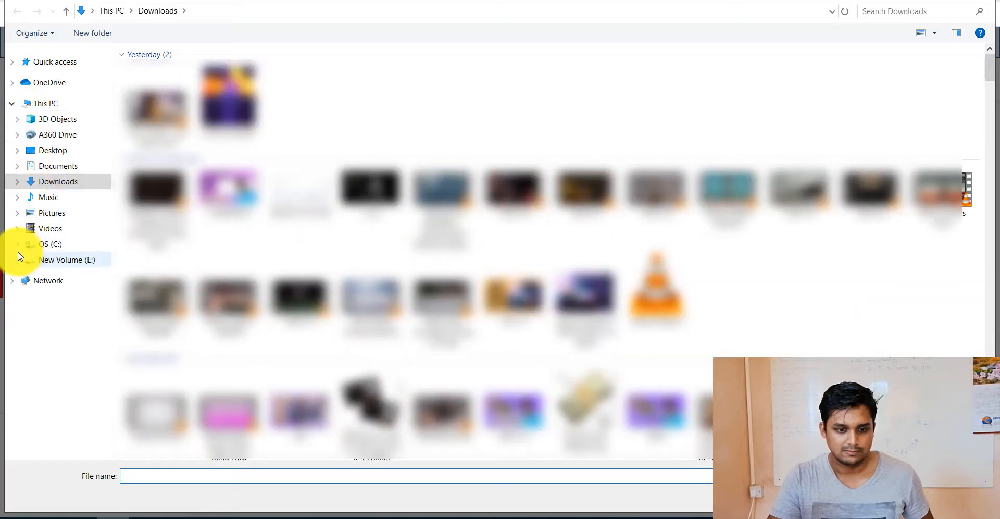
left_click(16, 245)
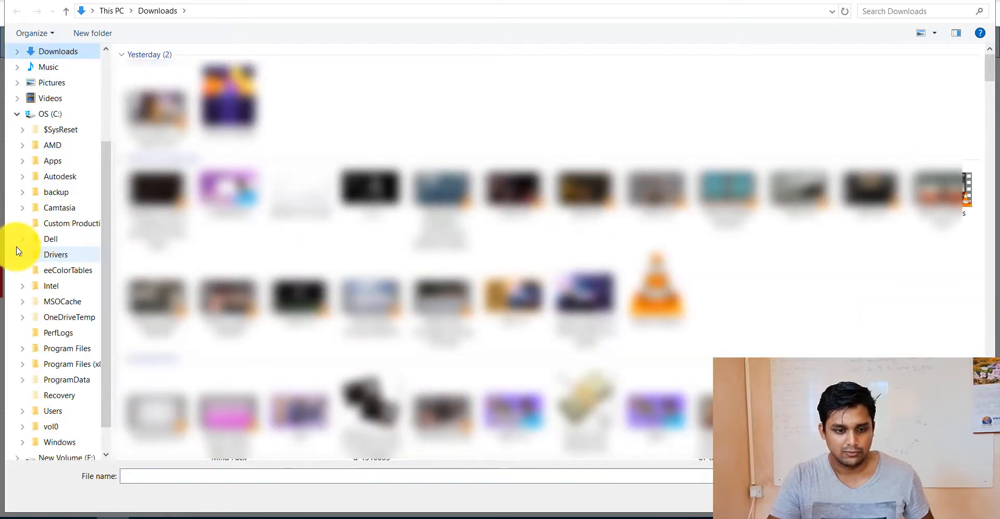
scroll(101, 402, "down", 1)
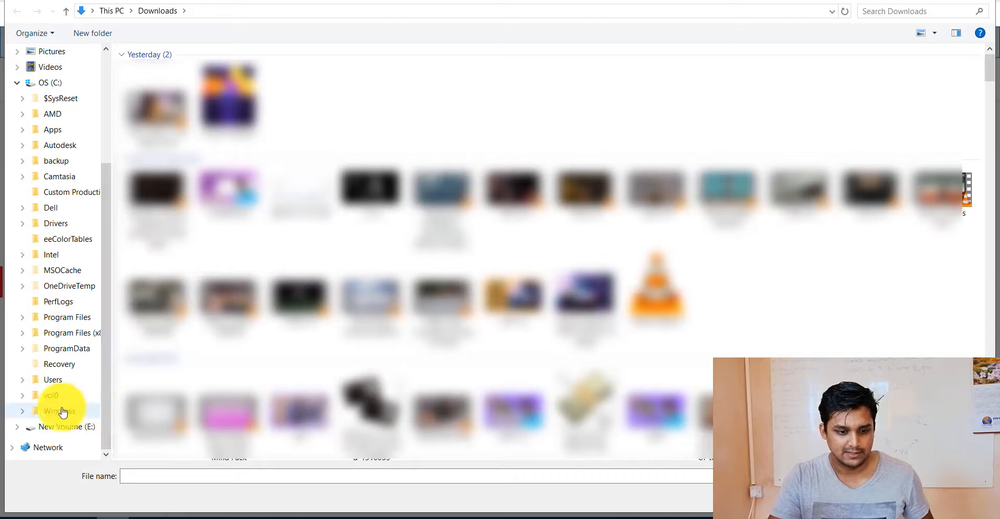
left_click(22, 379)
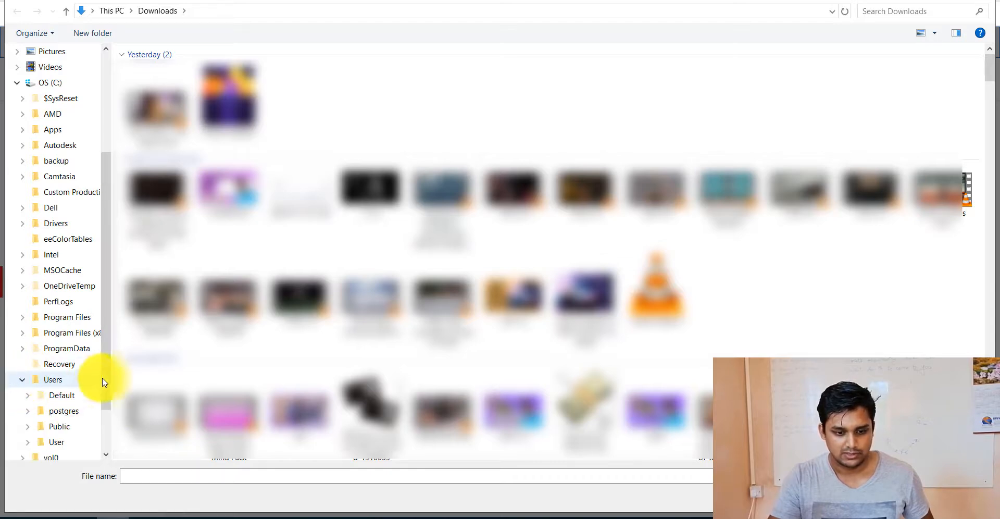
left_click(53, 445)
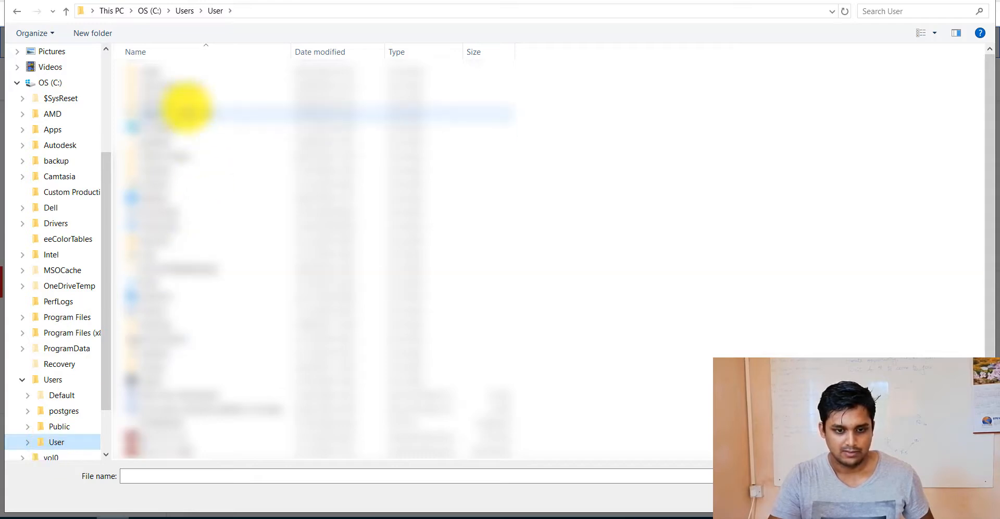
double_click(152, 170)
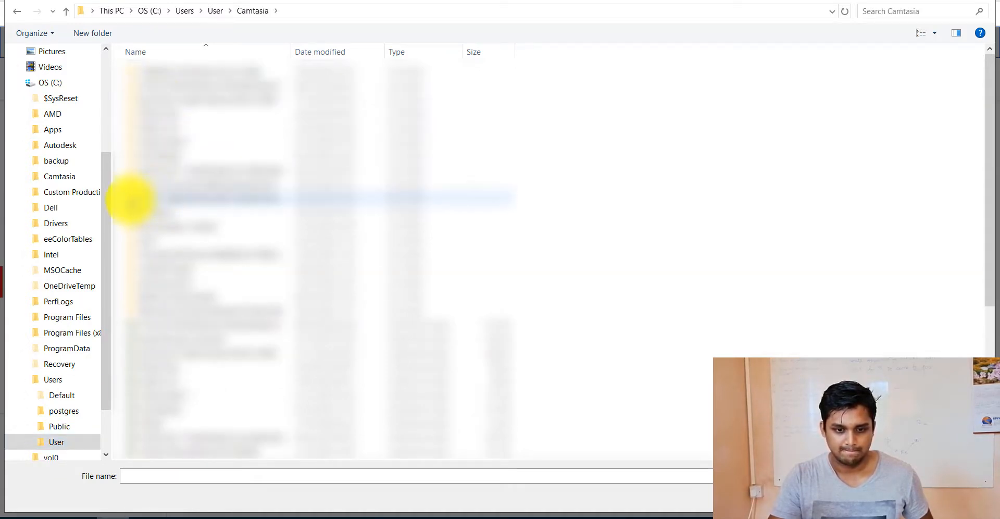
double_click(131, 199)
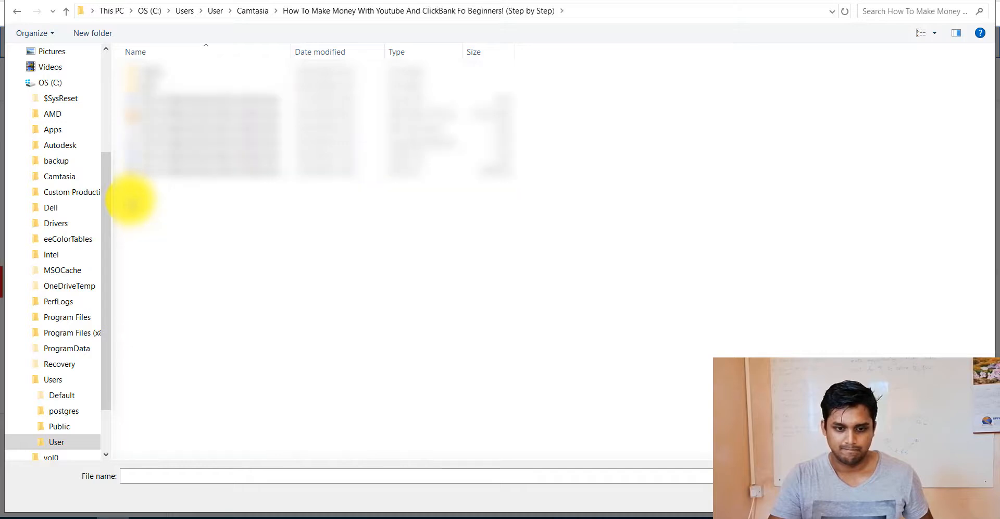
left_click(182, 115)
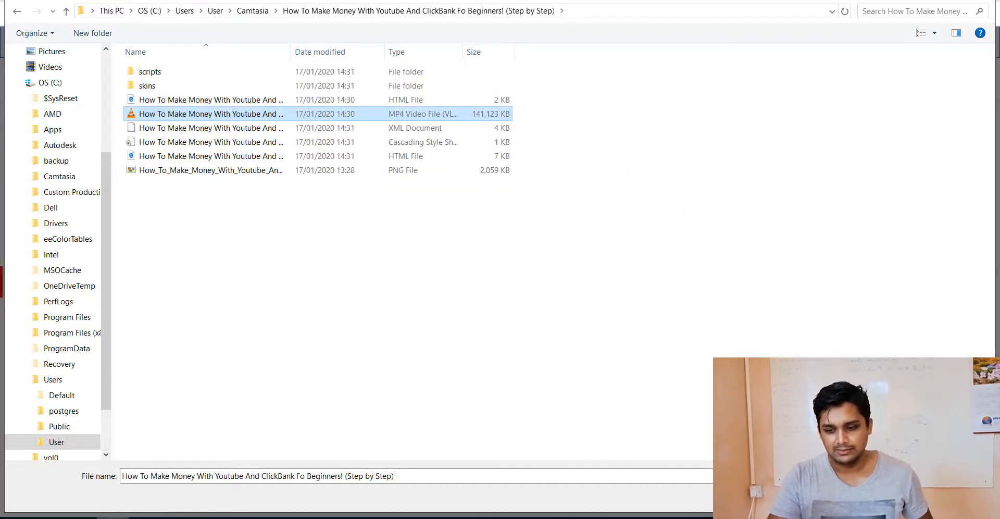
left_click(903, 496)
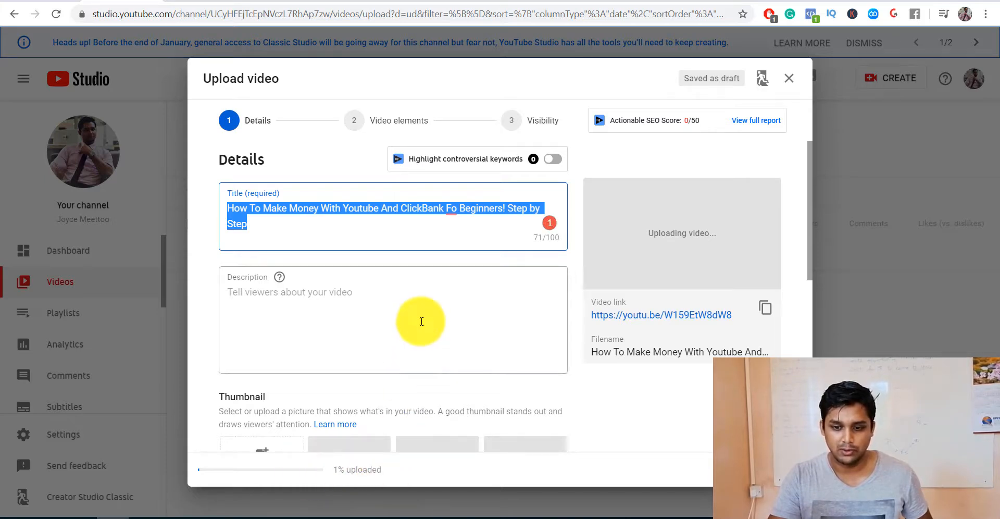
Step: Correct the video title to "How To Make Money With Youtube And ClickBank For Beginners! (Step by Step)"
left_click(422, 321)
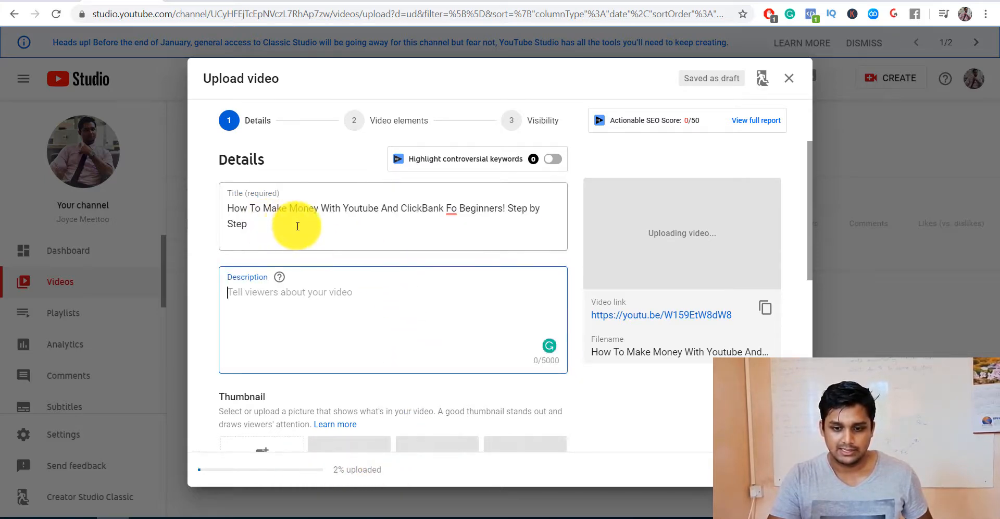
left_click(457, 209)
type("r")
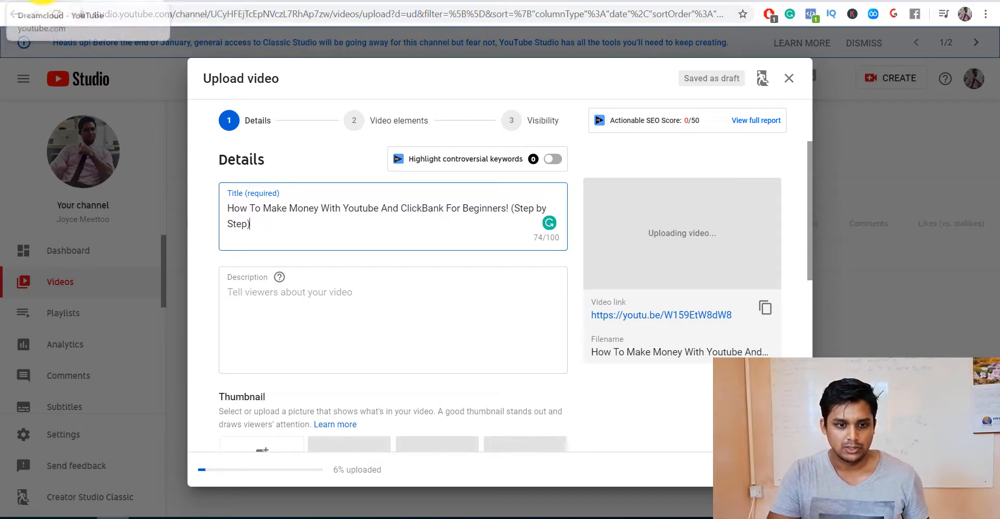
Step: Search YouTube for "fitness" to examine how the video titles are worded, and return to the upload draft
left_click(42, 3)
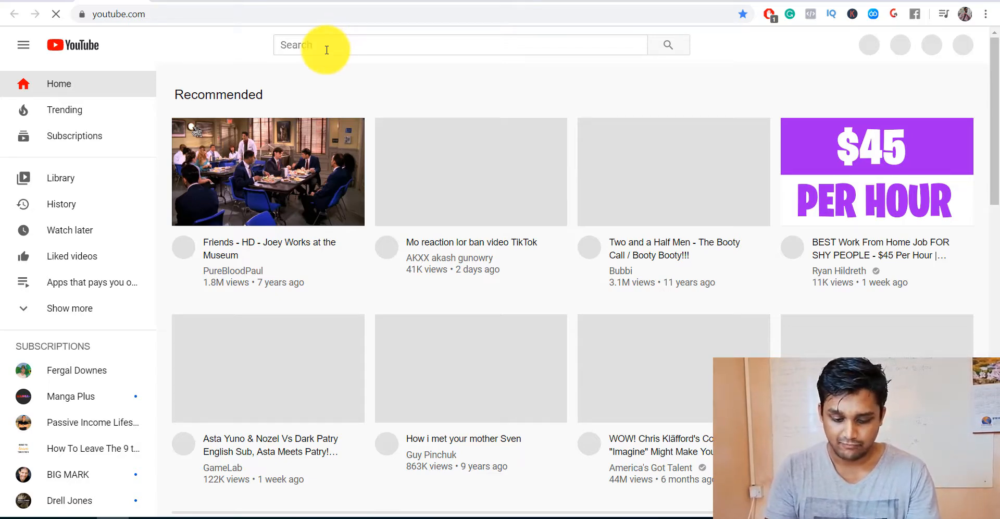
left_click(327, 49)
type("fitness")
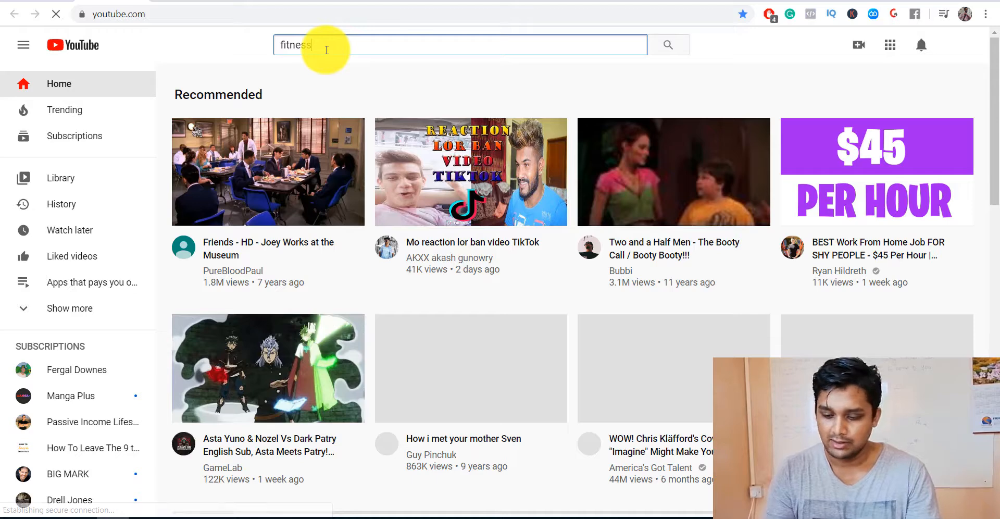
key("Return")
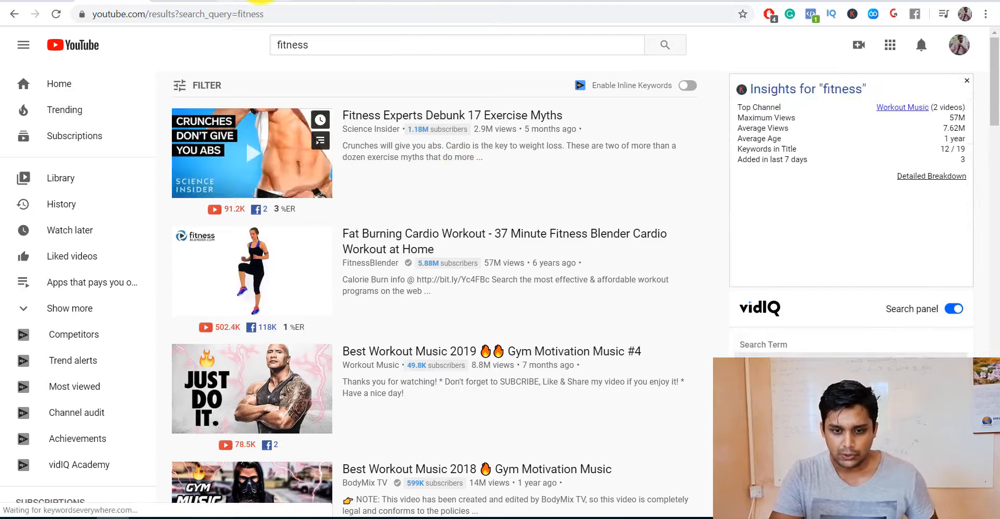
left_click(260, 1)
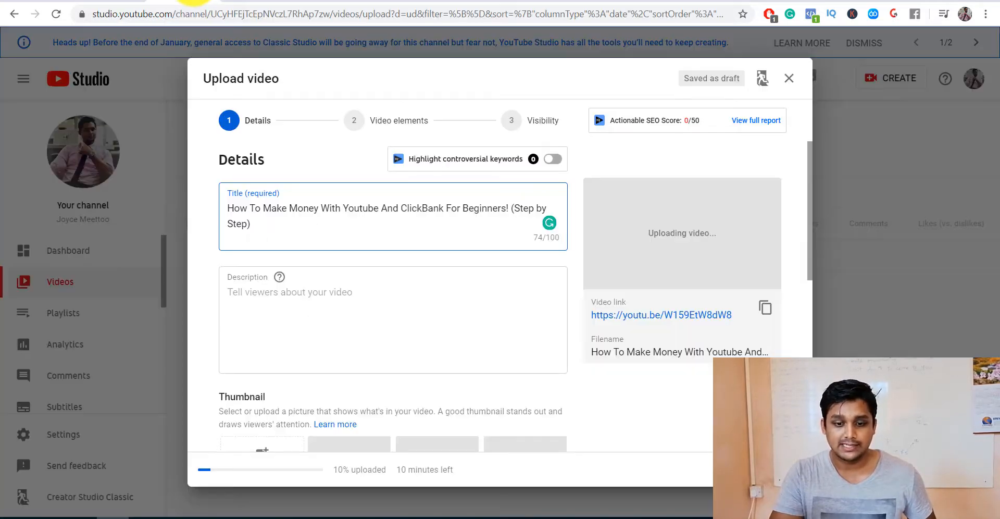
left_click(261, 196)
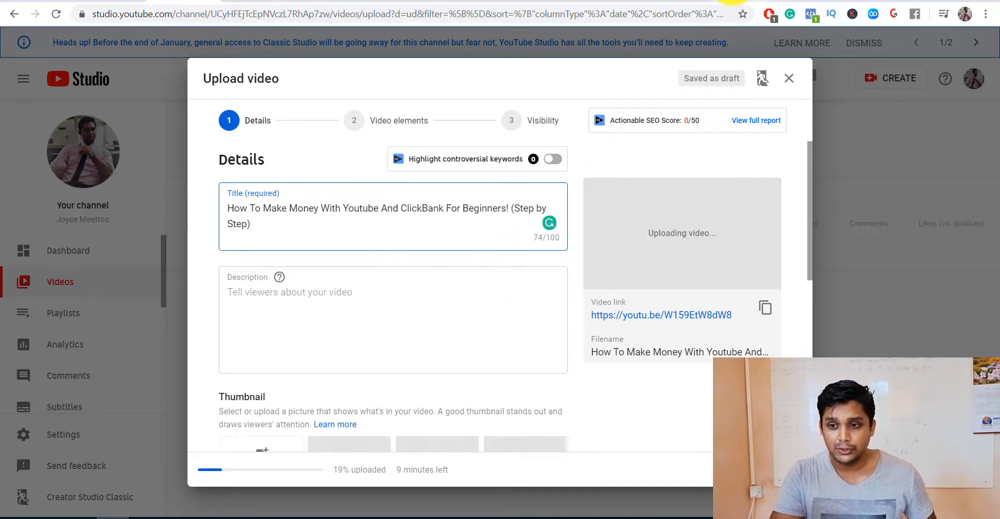
Step: Copy the entire prepared description from the WordCounter.net page and paste it into the video's description
left_click(732, 1)
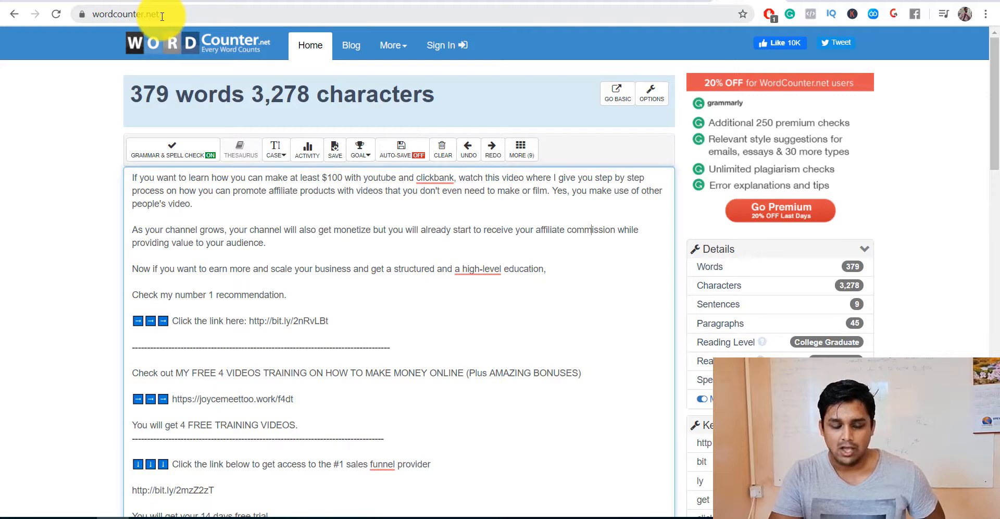
triple_click(133, 182)
key("ctrl+c")
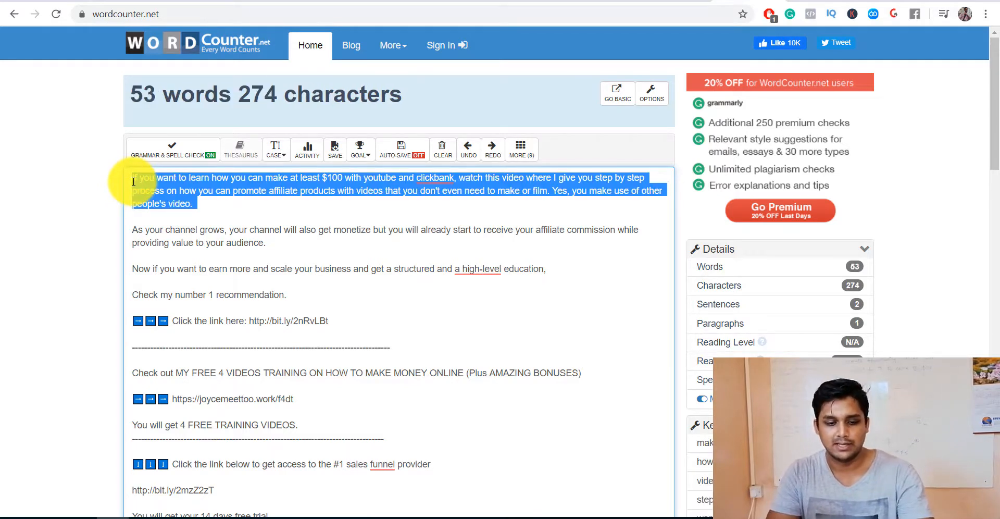
key("ctrl+a")
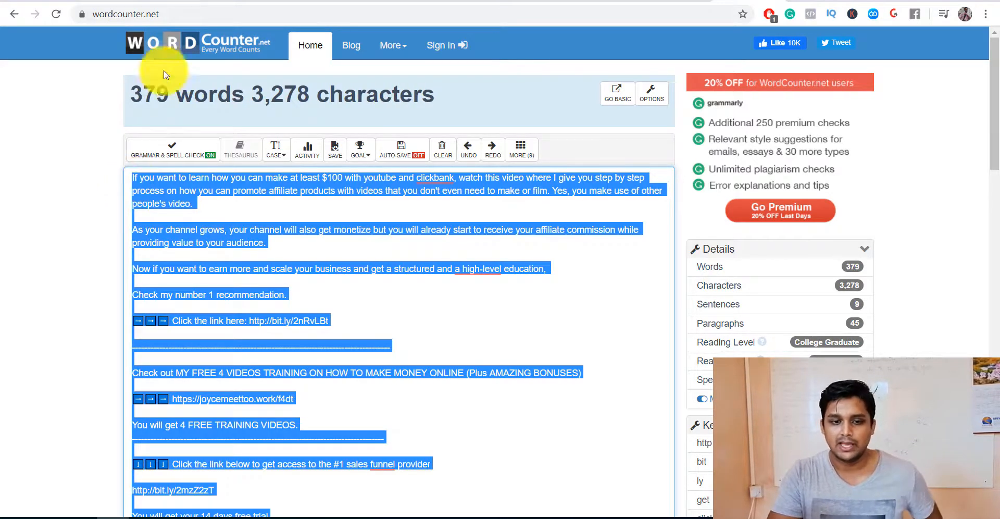
left_click(172, 1)
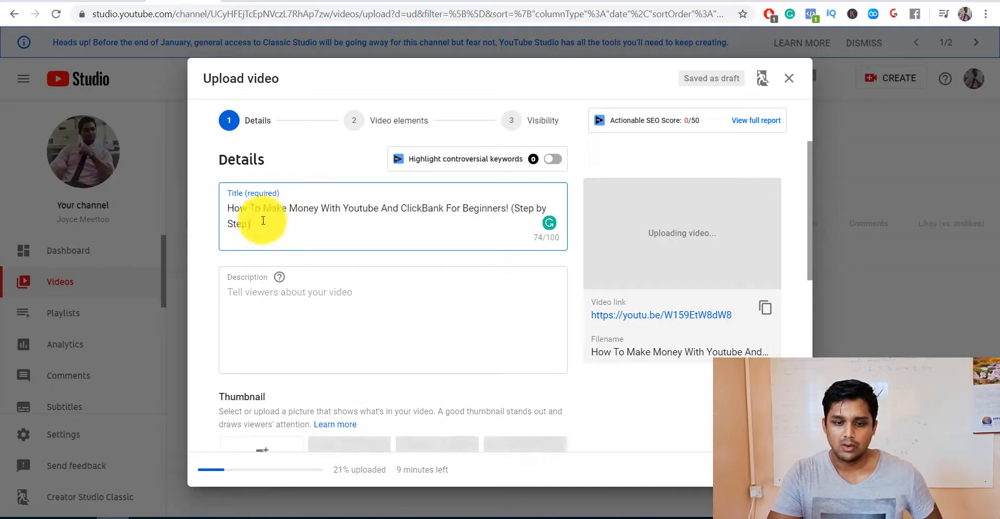
left_click(247, 297)
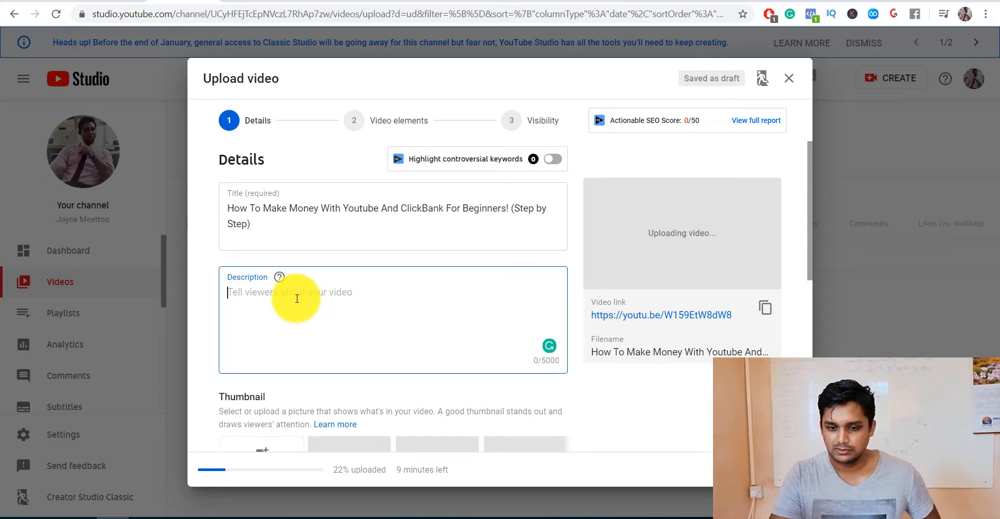
key("ctrl+v")
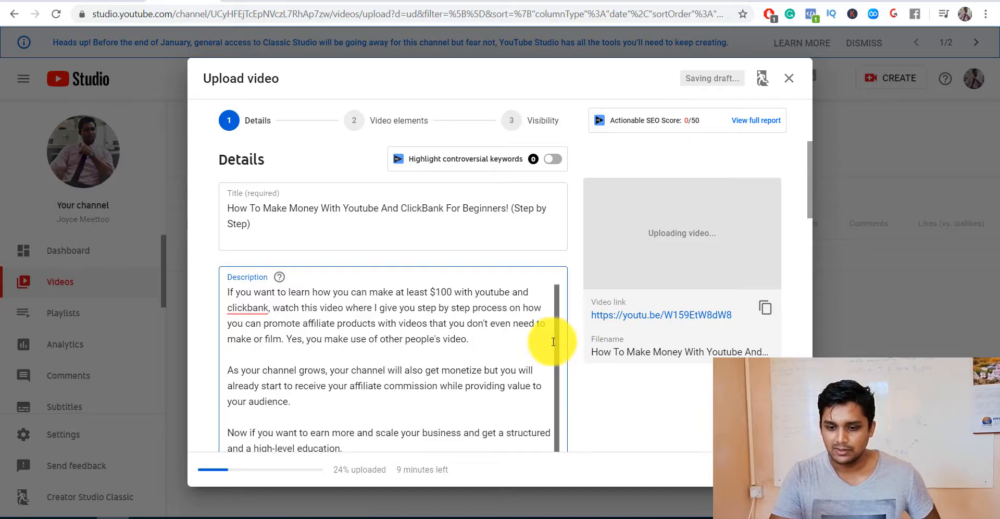
Step: Examine how the title's keywords, such as "youtube and clickbank" and "step by step", are used in the description's opening paragraph
mouse_move(553, 342)
left_mouse_down()
mouse_move(553, 449)
mouse_move(556, 327)
left_mouse_up()
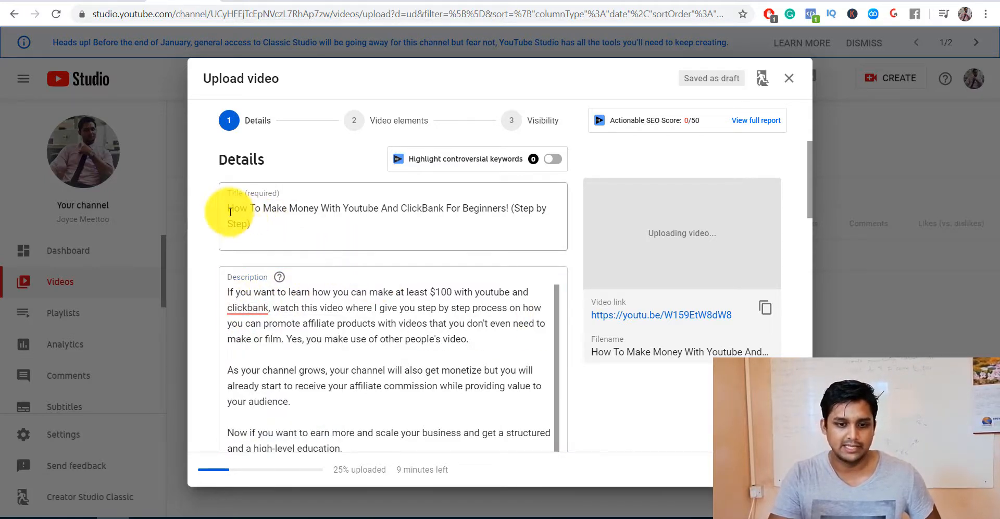
left_click_drag(230, 211, 490, 216)
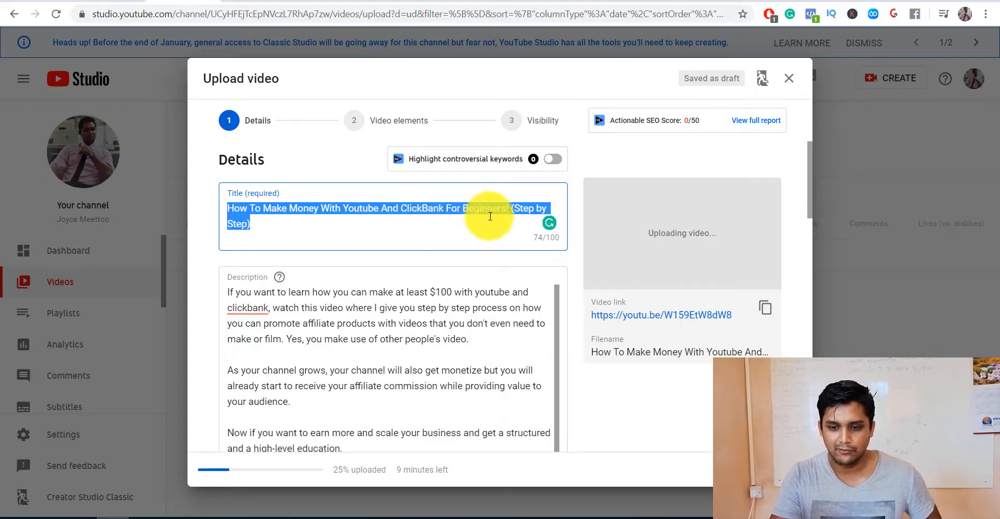
left_click(382, 231)
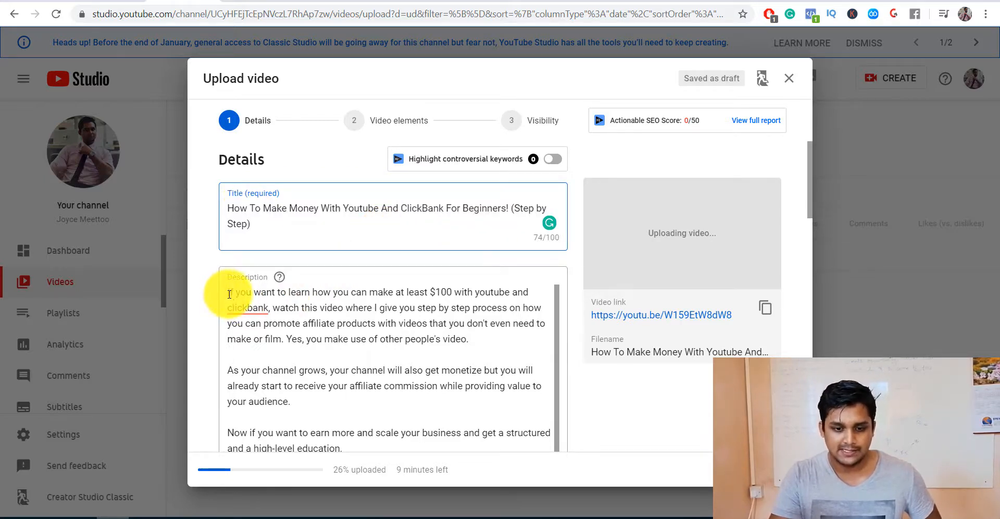
left_click_drag(230, 294, 333, 339)
left_click(409, 291)
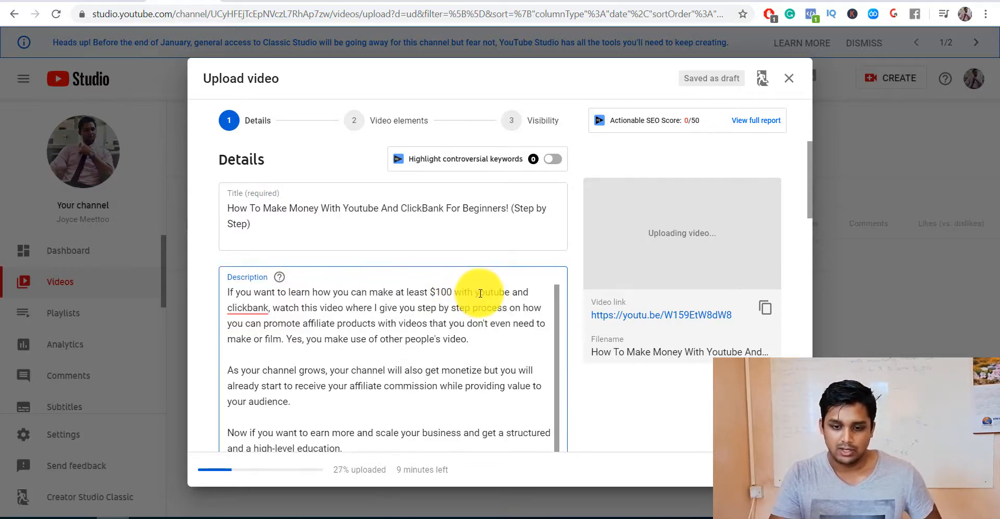
left_click_drag(480, 293, 271, 311)
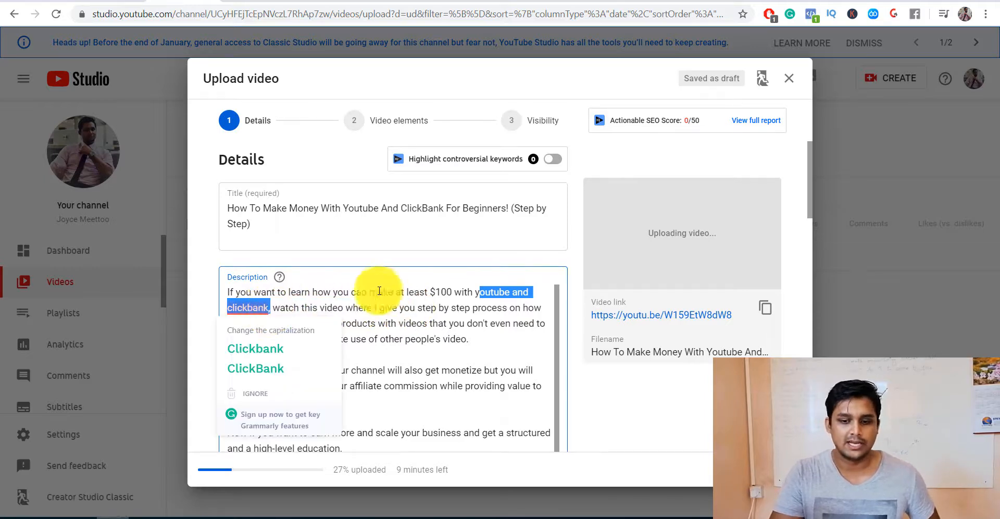
left_click(478, 290)
left_click_drag(474, 292, 528, 292)
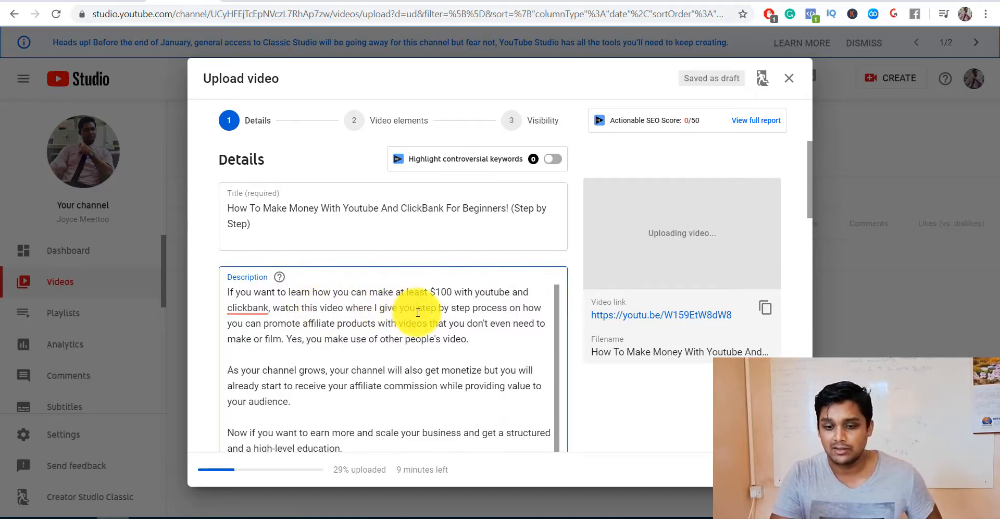
left_click_drag(418, 312, 470, 311)
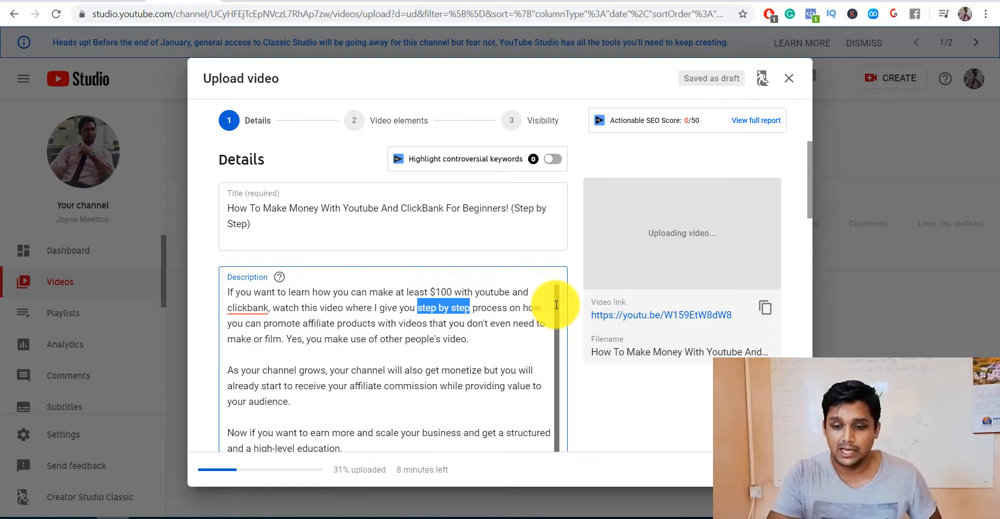
scroll(555, 313, "down", 1)
scroll(553, 297, "up", 1)
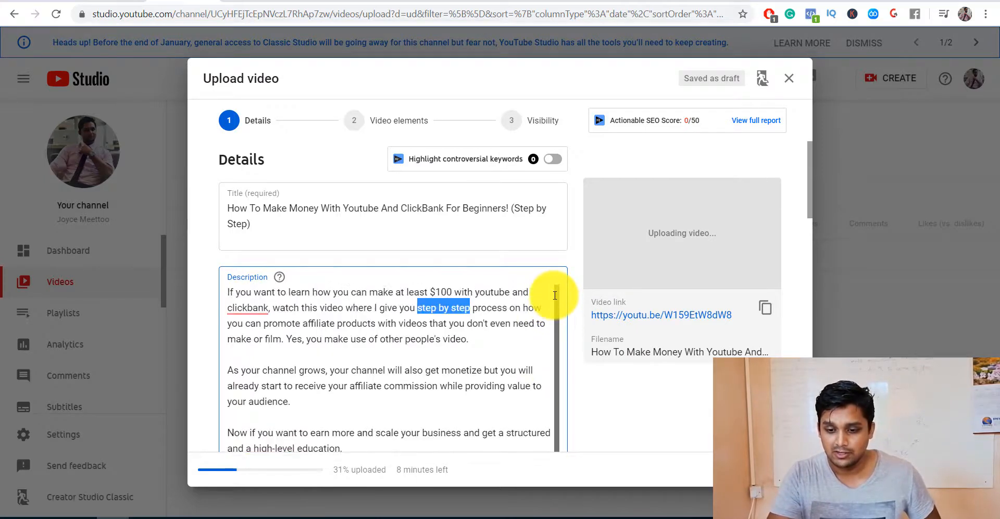
left_click(509, 308)
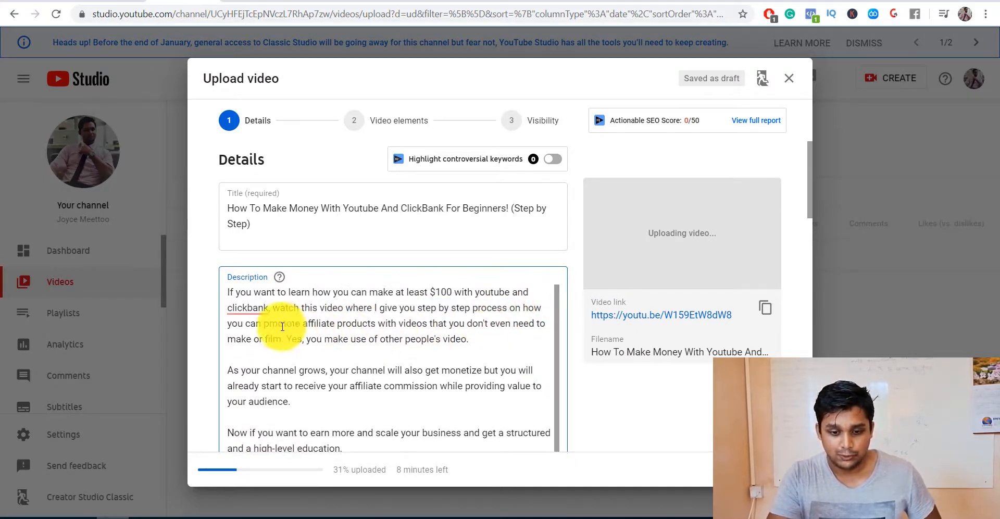
Step: Extend the phrase "make or film" in the description's opening paragraph to "make or film any videos"
left_click_drag(262, 324, 386, 323)
left_click(371, 324)
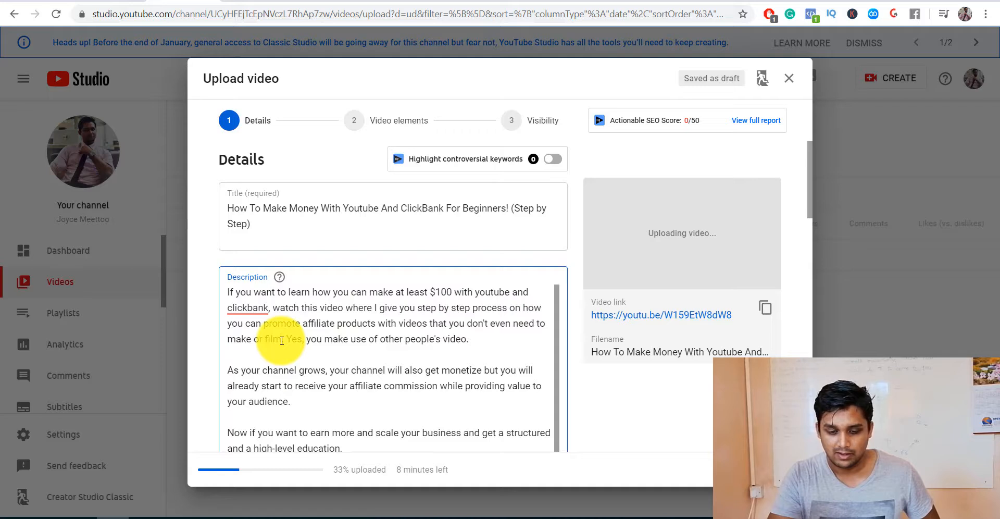
type("any")
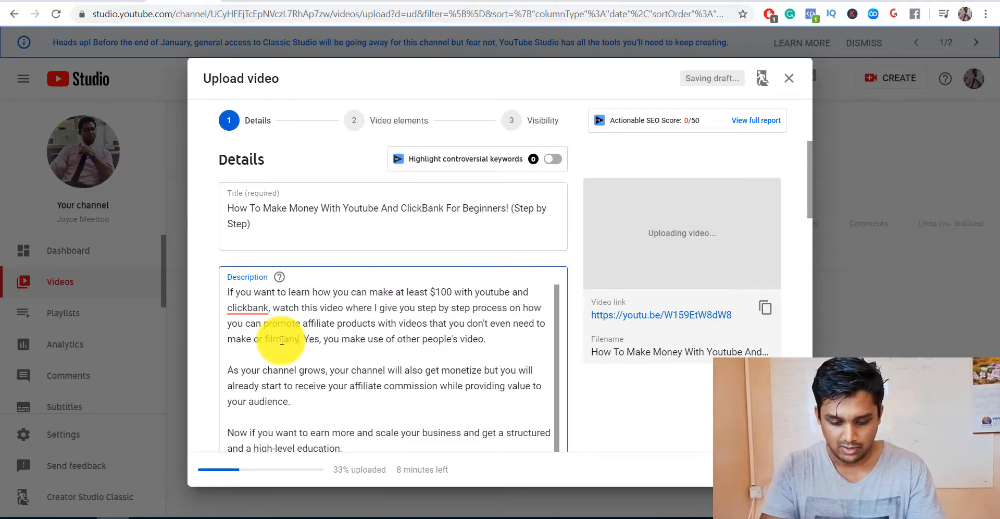
type(" videos")
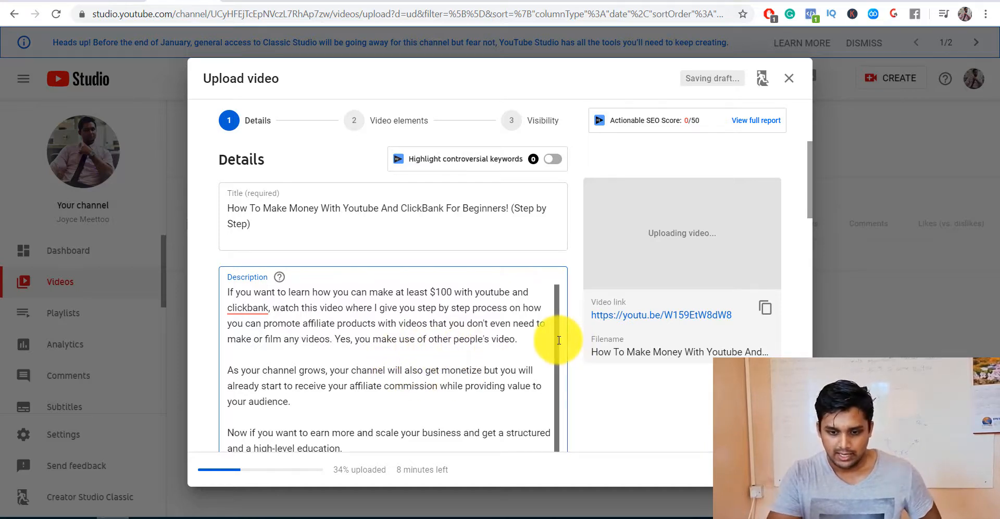
Step: Examine how the description's second paragraph uses the terms "monetize" and "affiliate commission"
left_click_drag(559, 339, 558, 356)
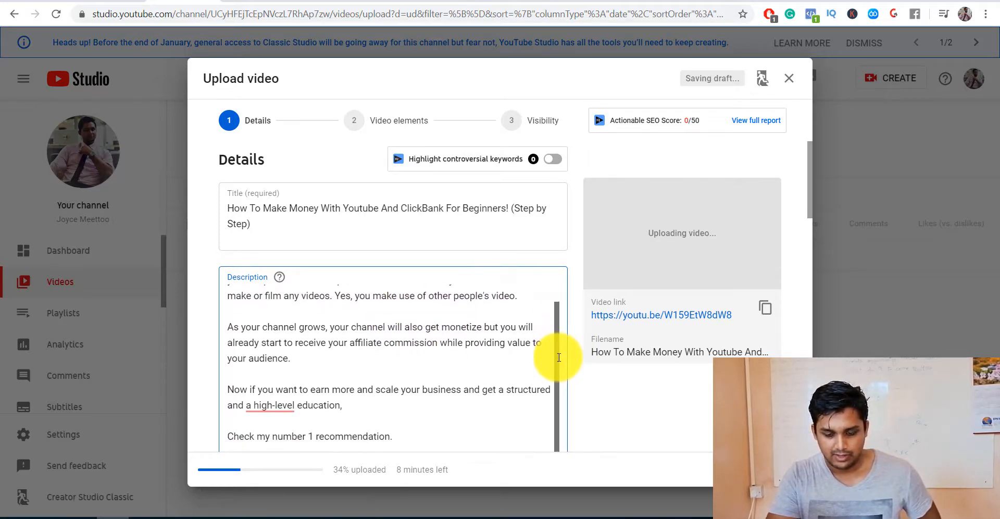
left_click_drag(441, 327, 487, 328)
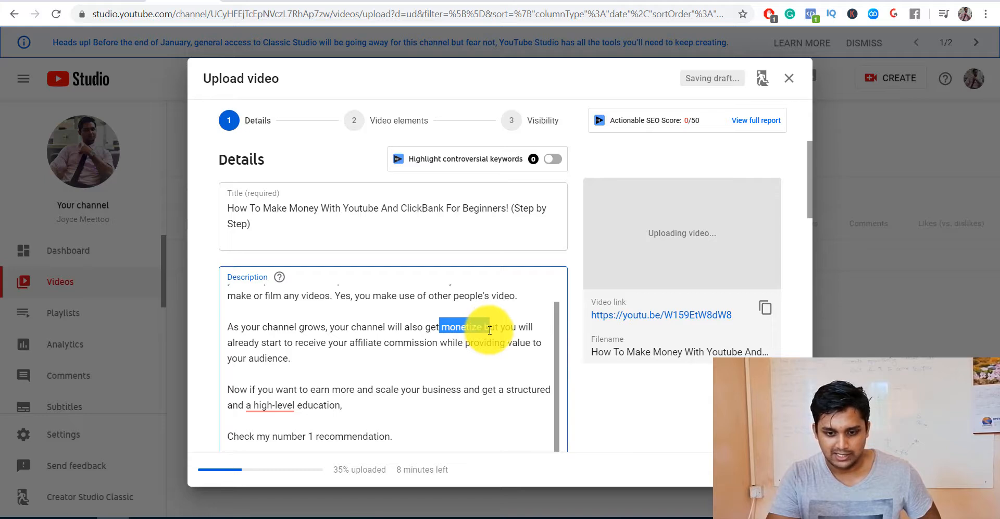
left_click_drag(348, 346, 434, 348)
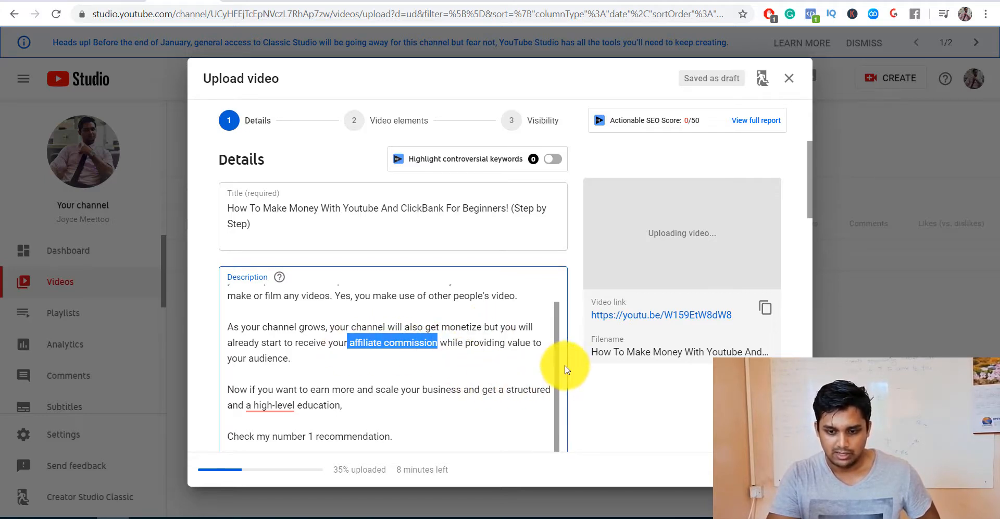
left_click_drag(558, 357, 556, 382)
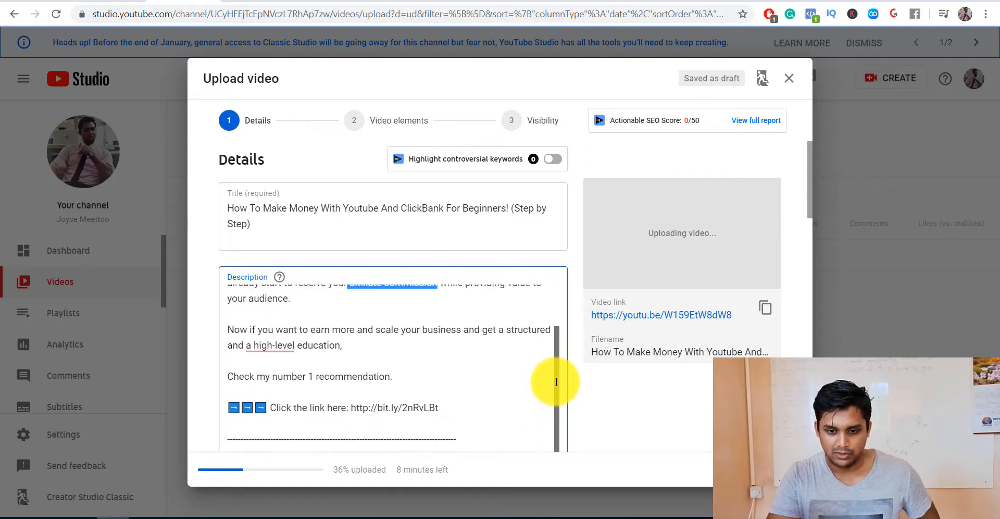
left_click(229, 375)
key("BackSpace")
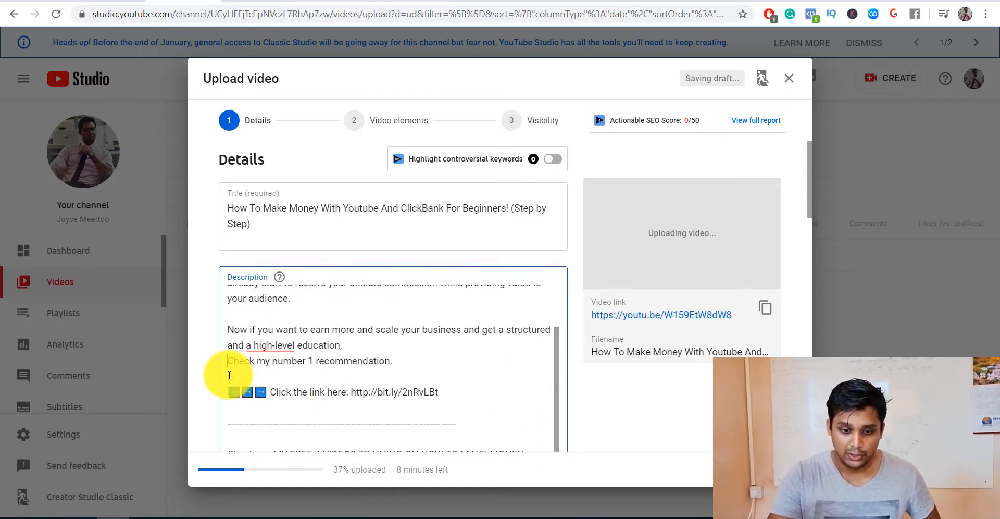
key("Return")
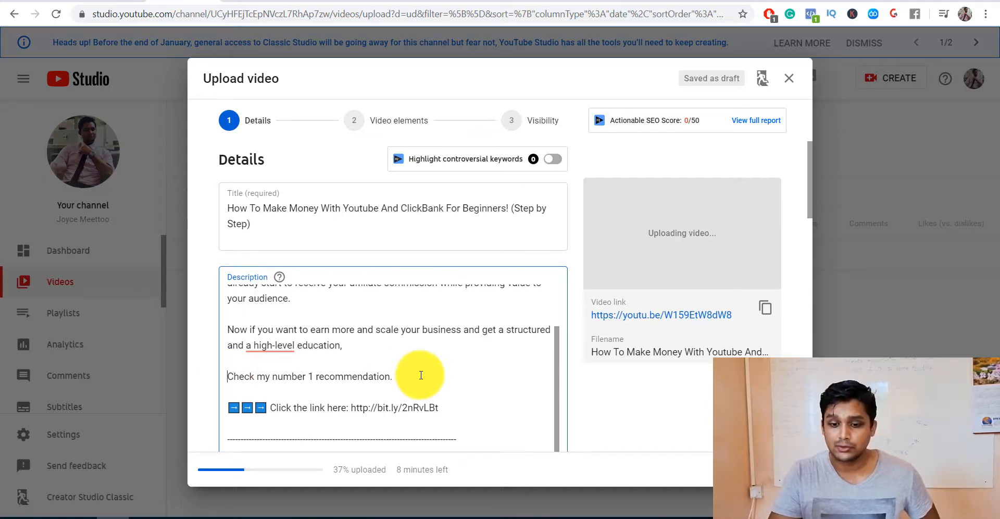
Step: Examine the "Click the link here" line and the free training section further down the description
left_click(446, 407)
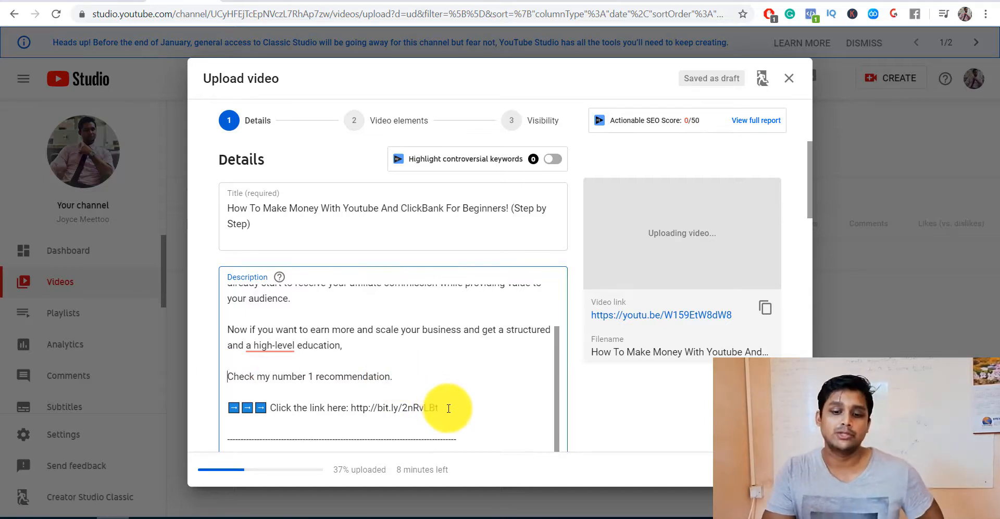
left_click_drag(288, 424, 270, 410)
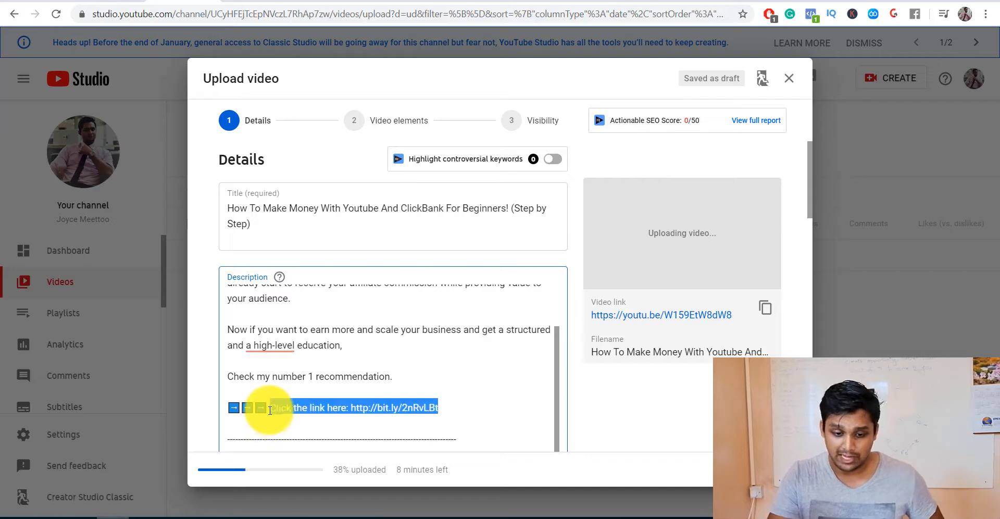
left_click(493, 372)
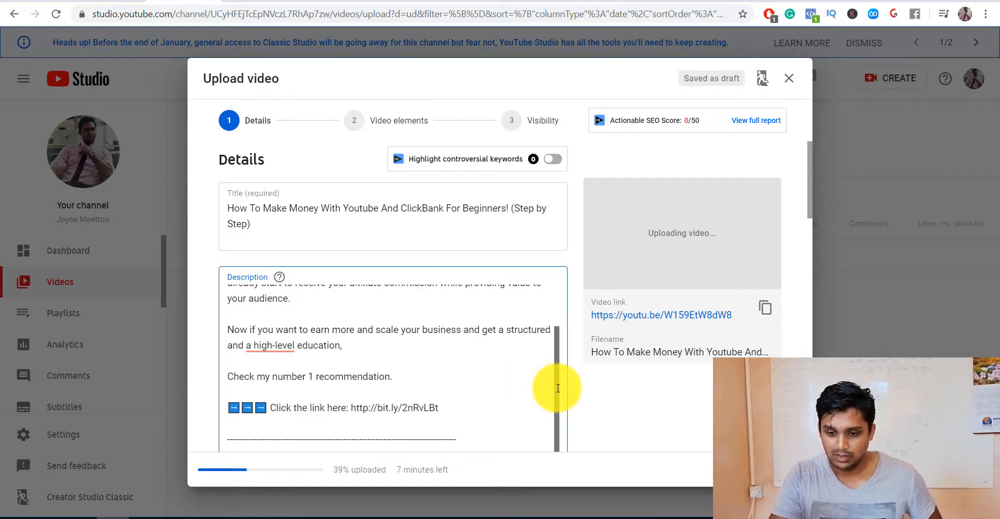
scroll(562, 391, "down", 5)
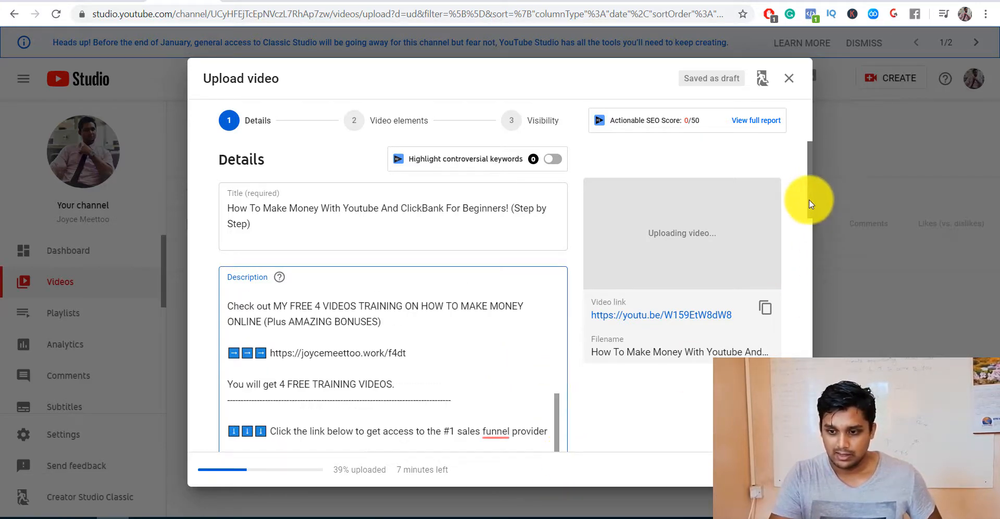
Step: Review the video's thumbnail, playlist and made-for-kids audience settings
left_click_drag(810, 201, 814, 397)
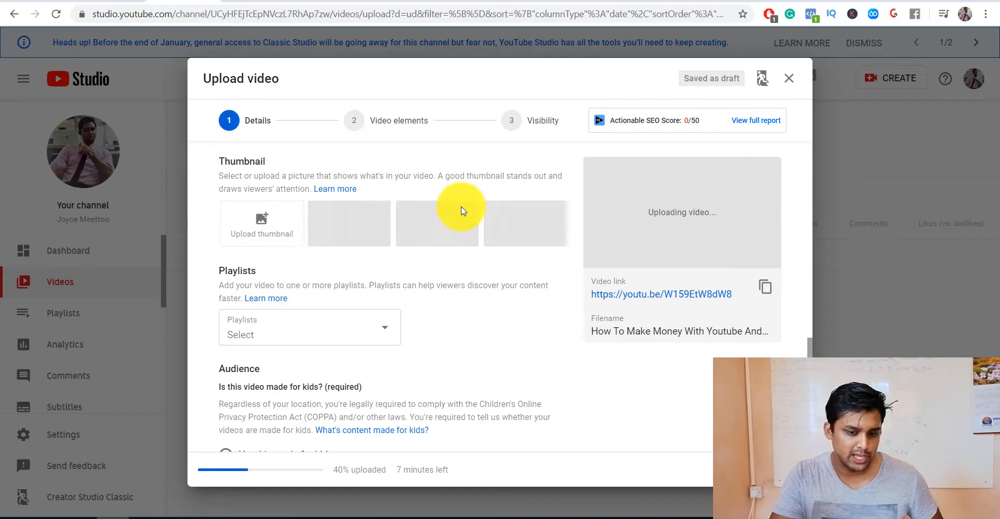
left_click(384, 339)
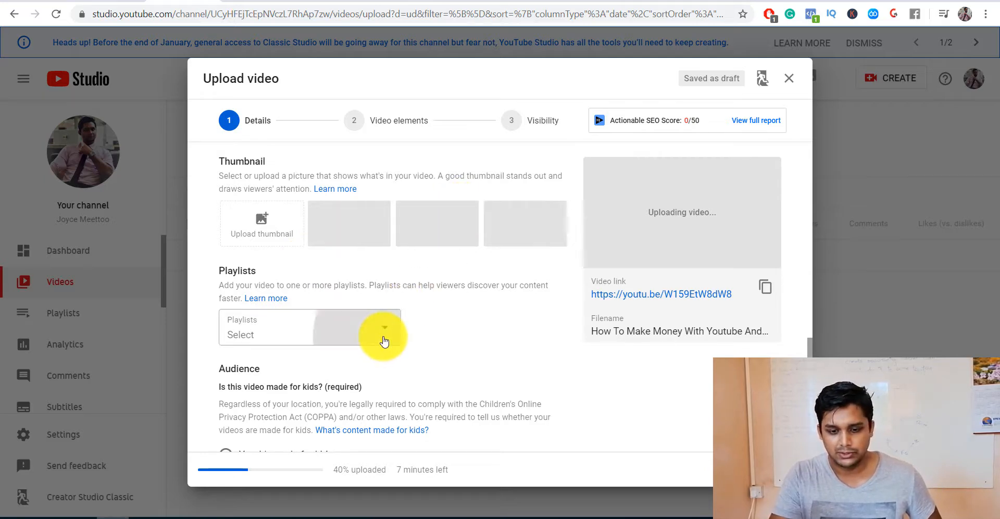
left_click(468, 311)
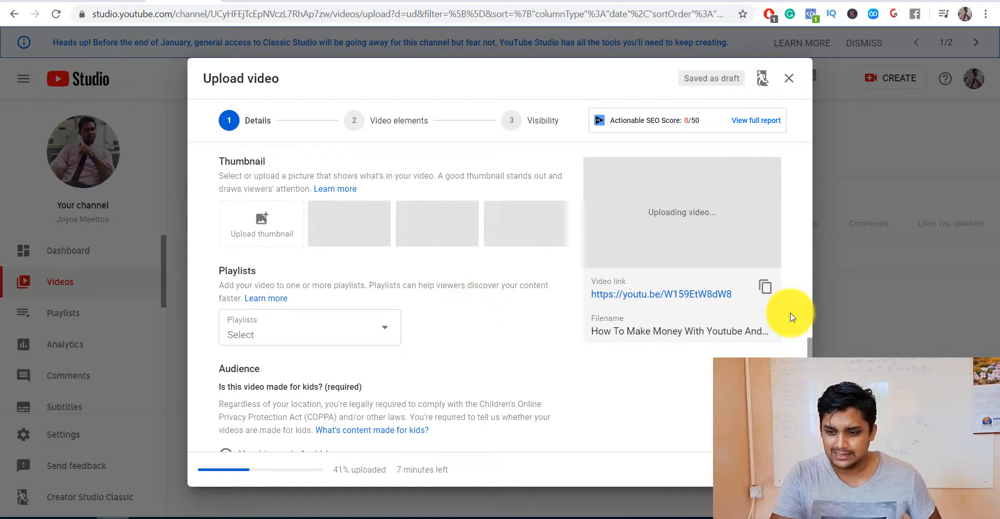
scroll(808, 356, "down", 3)
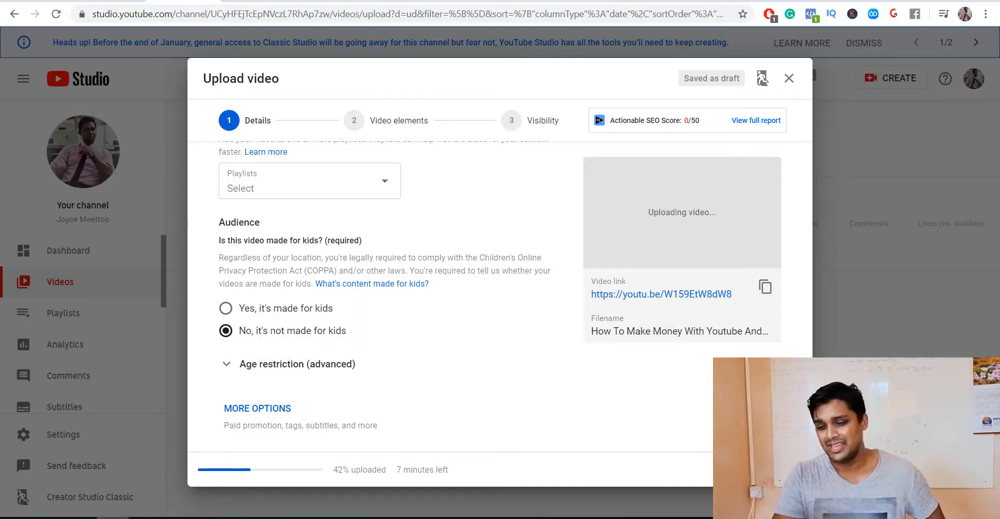
scroll(808, 358, "up", 4)
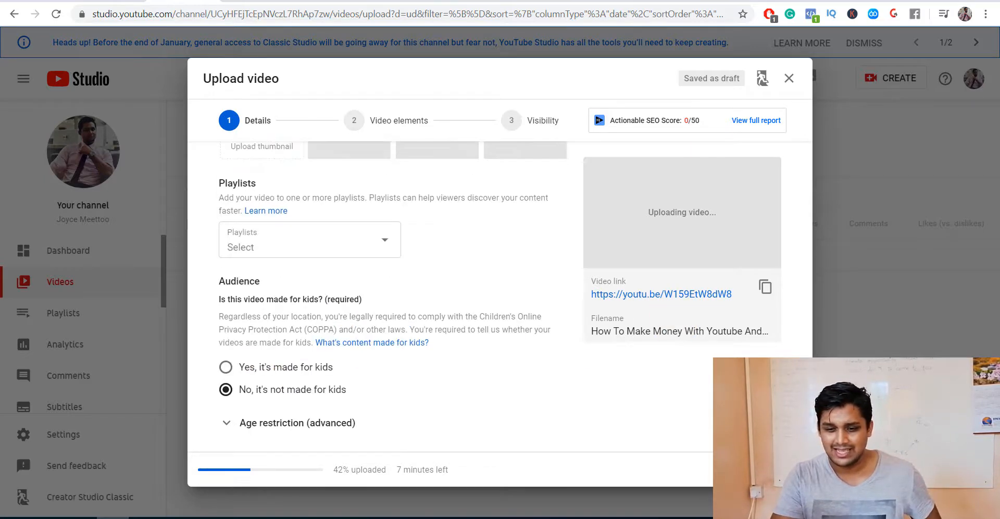
scroll(807, 356, "down", 4)
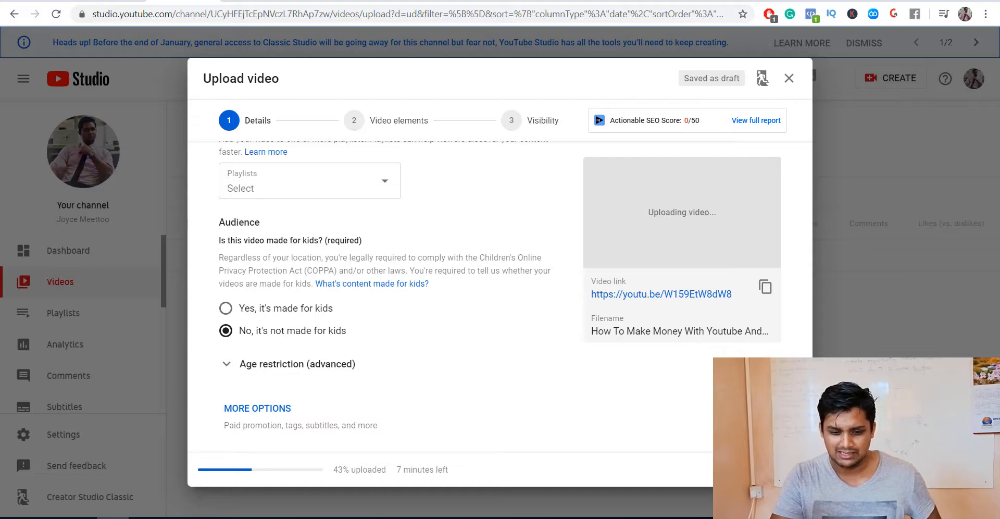
scroll(812, 243, "up", 10)
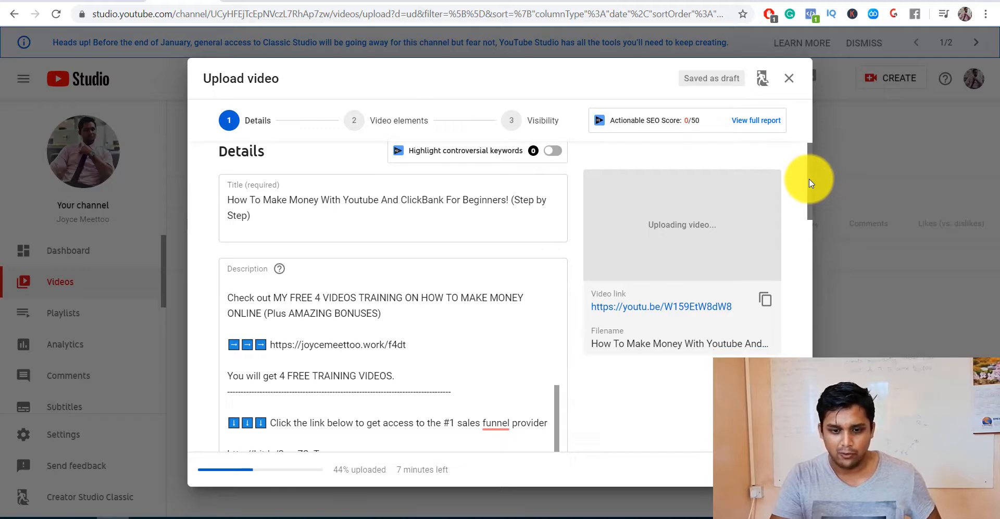
Step: Expand the additional upload options and start an entry in the video's tags
left_click_drag(808, 178, 812, 393)
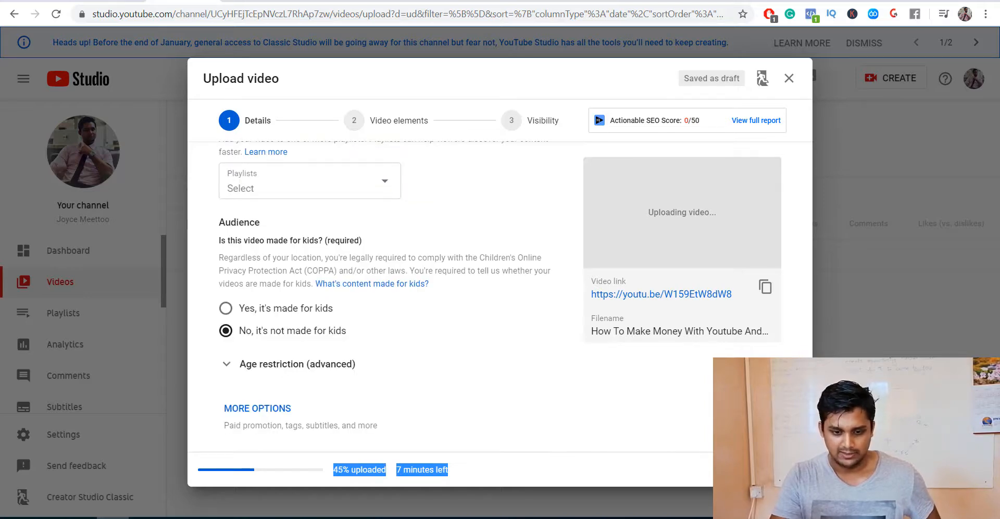
left_click(239, 414)
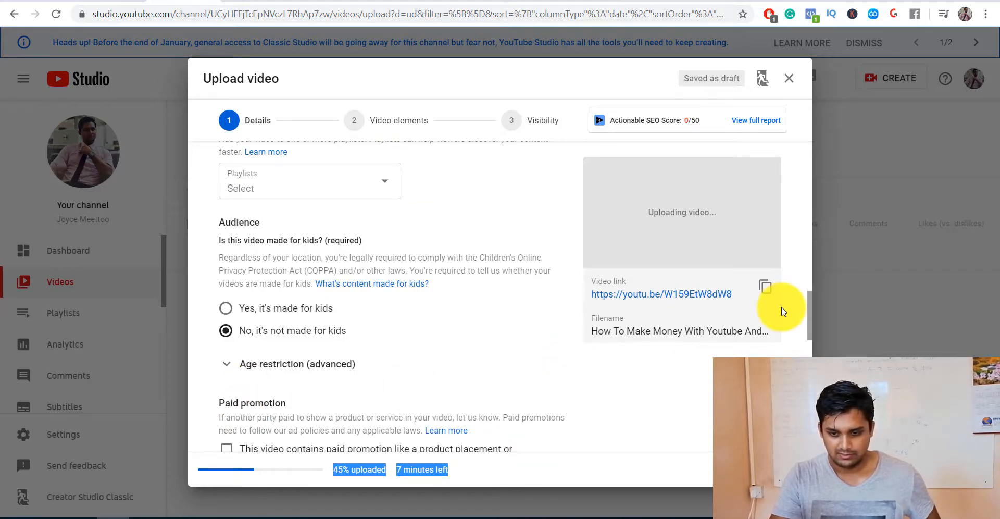
left_click_drag(811, 319, 821, 346)
left_click(242, 298)
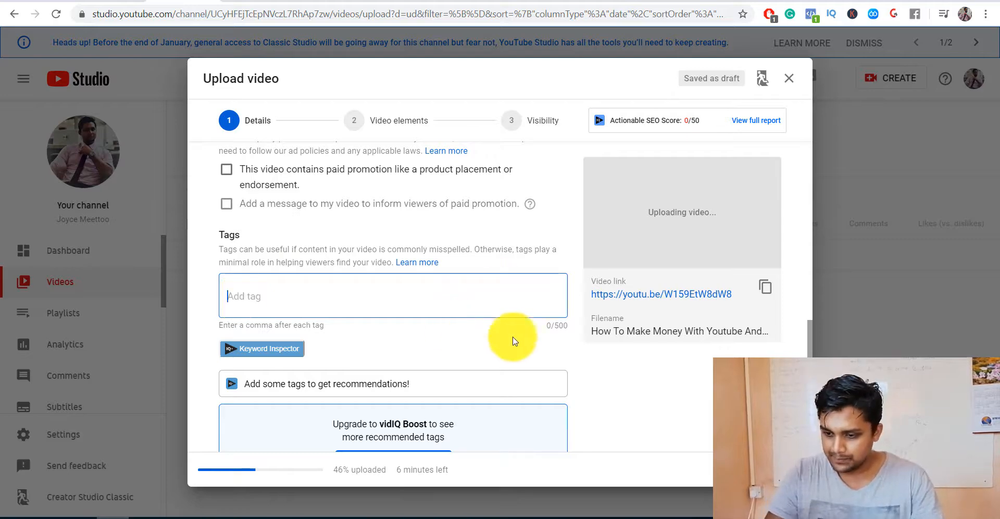
Step: Copy "How To Make Money With Youtube" from the video title and add it as the first tag
left_click(797, 298)
scroll(785, 163, "up", 15)
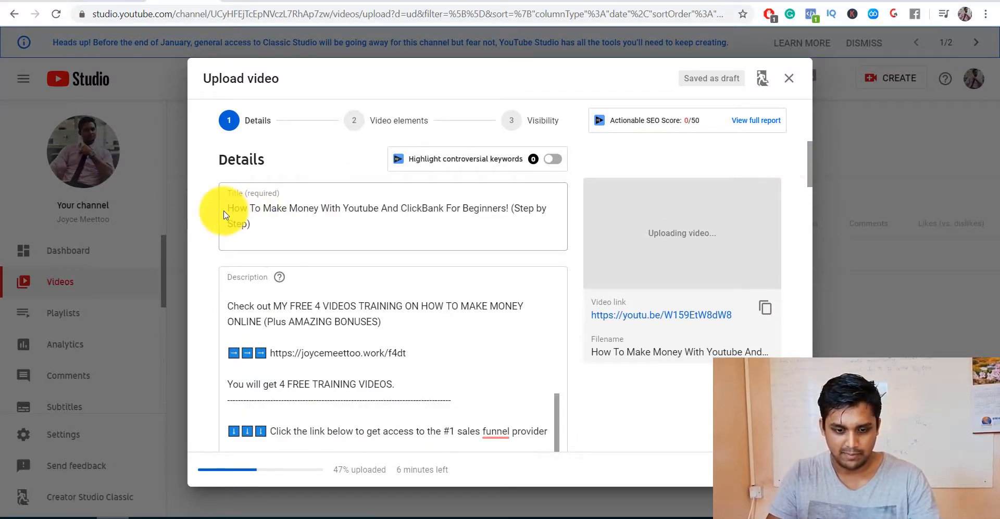
left_click_drag(226, 206, 378, 209)
key("ctrl+c")
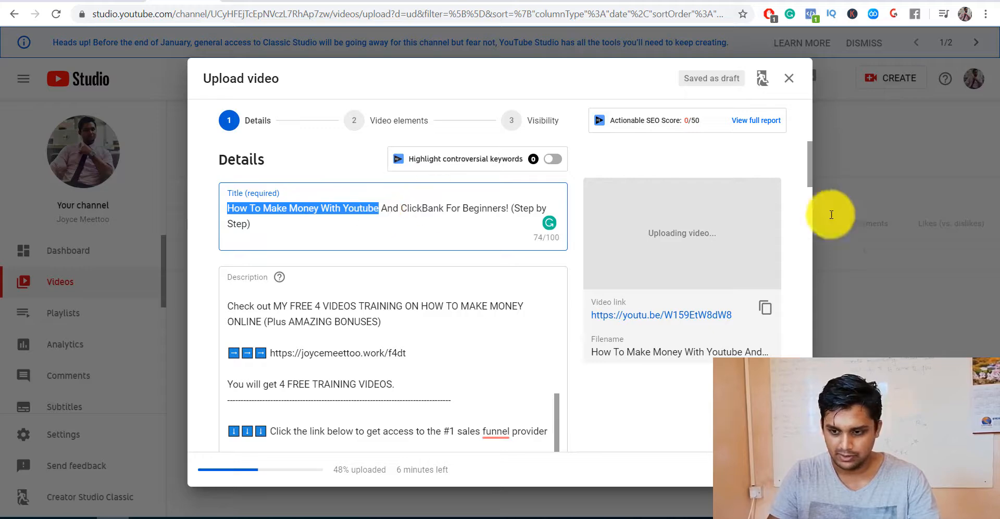
left_click(814, 179)
key("ctrl+a")
left_click_drag(810, 183, 811, 359)
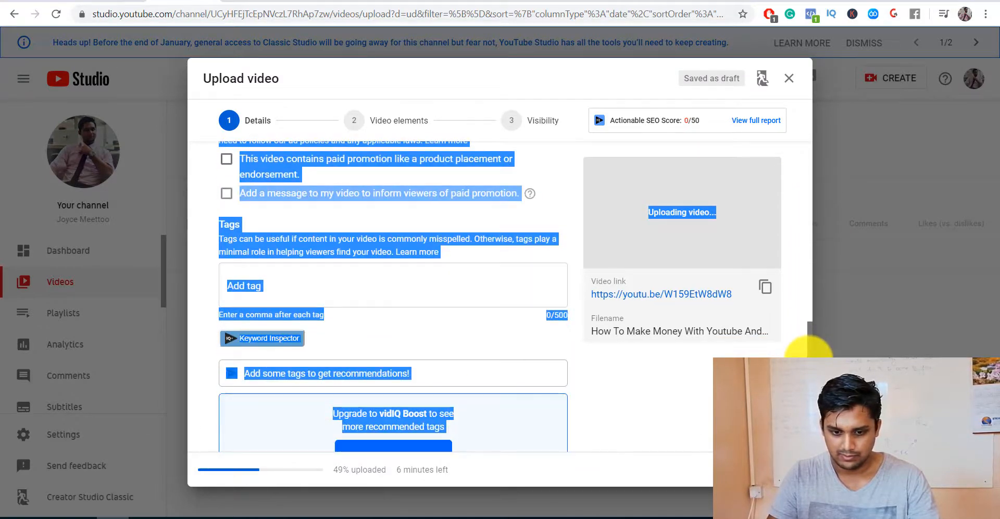
left_click(409, 291)
key("ctrl+v")
key("Return")
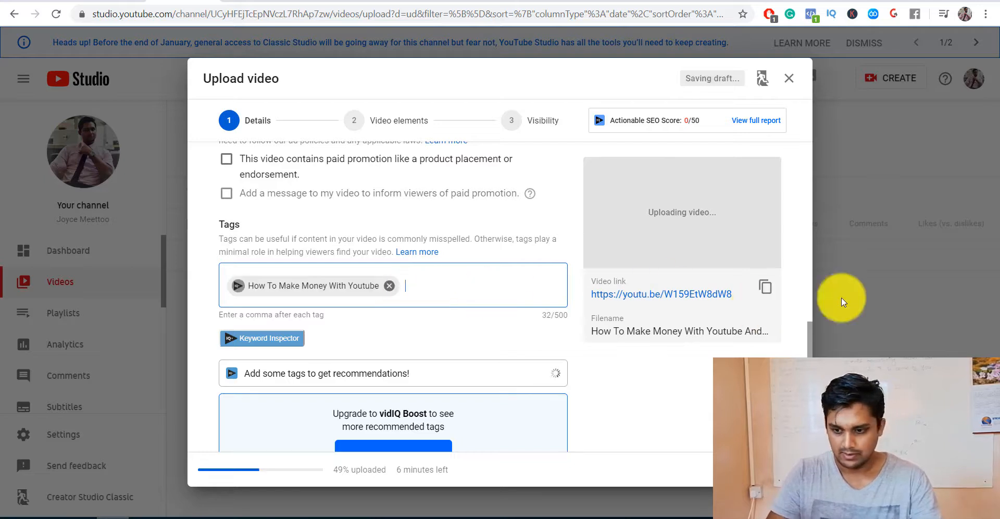
Step: Add the title phrase "How To Make Money With Youtube And ClickBank" as a second tag
left_click_drag(814, 352, 810, 139)
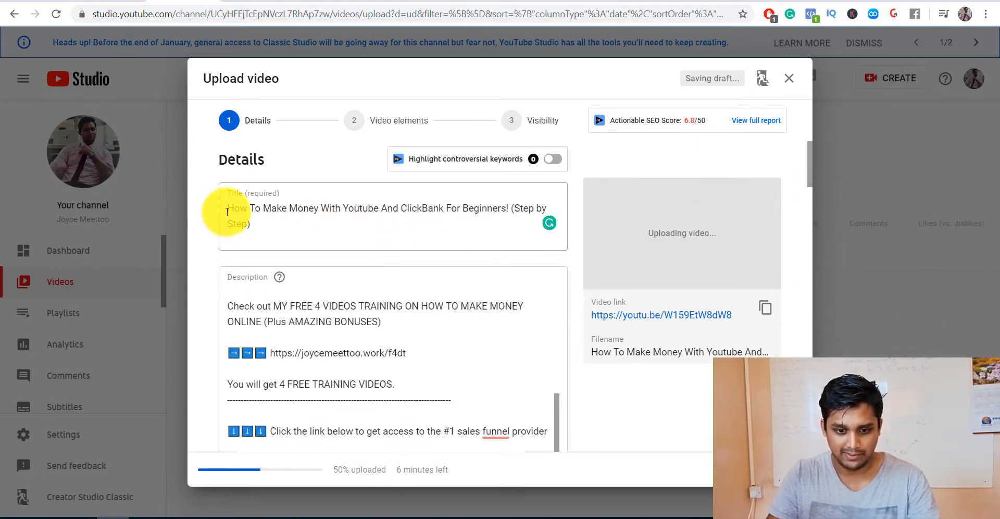
left_click_drag(227, 211, 447, 208)
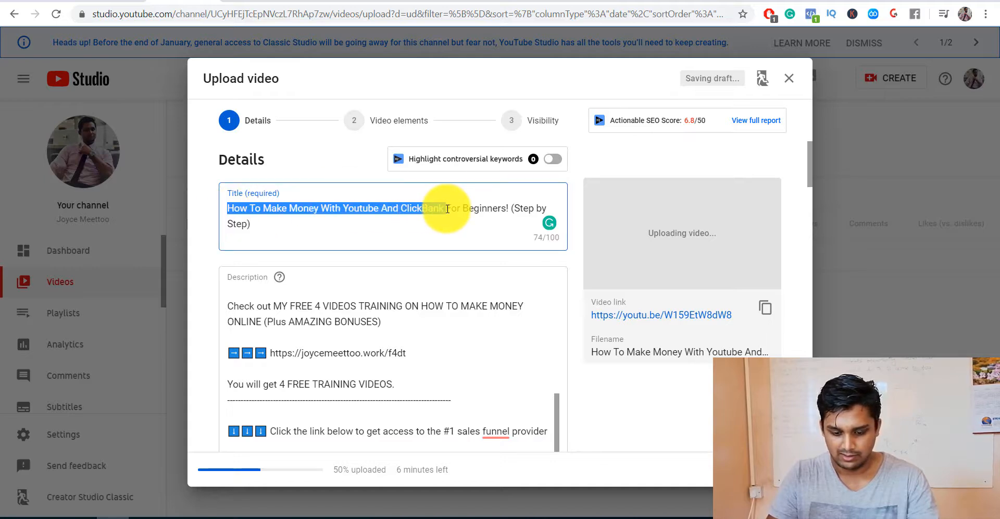
left_click_drag(811, 170, 815, 368)
left_click(464, 162)
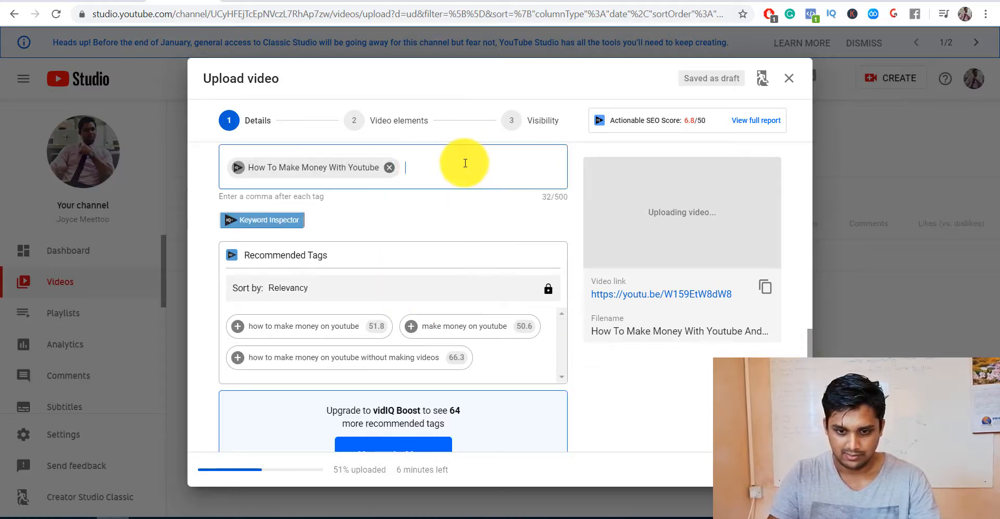
type("How To Make Money With Youtube And ClickBank")
key("Return")
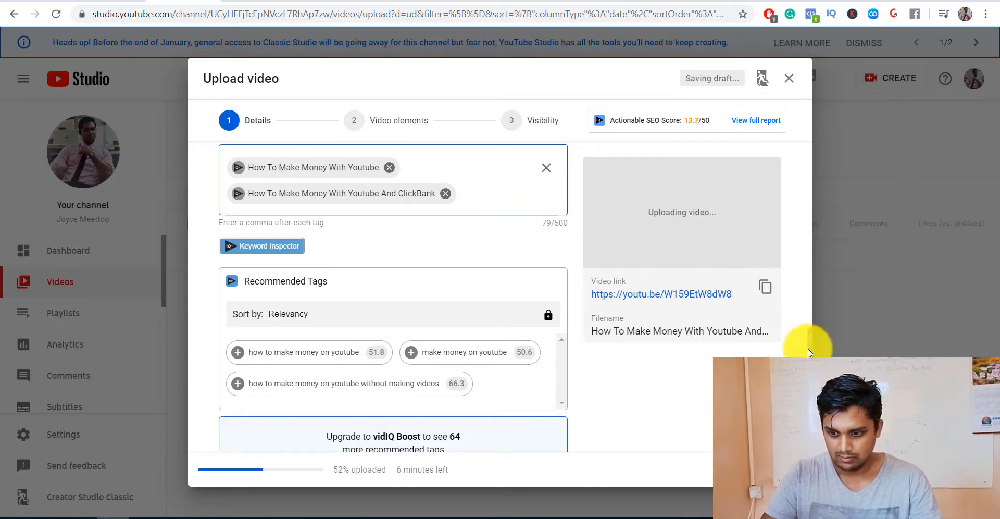
Step: Check the keyword phrase in the video title and add "How to make money with ClickBank" as a tag
left_click_drag(814, 344, 811, 323)
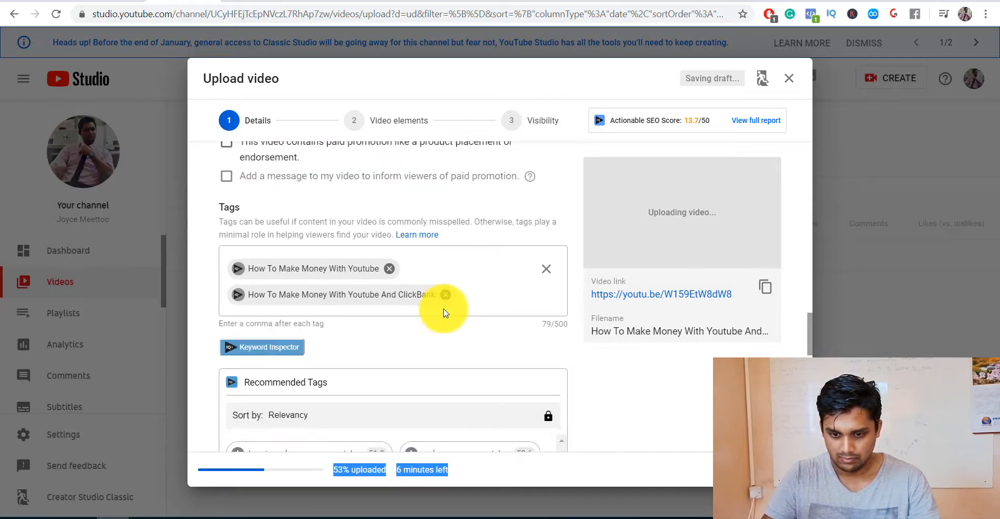
left_click(478, 293)
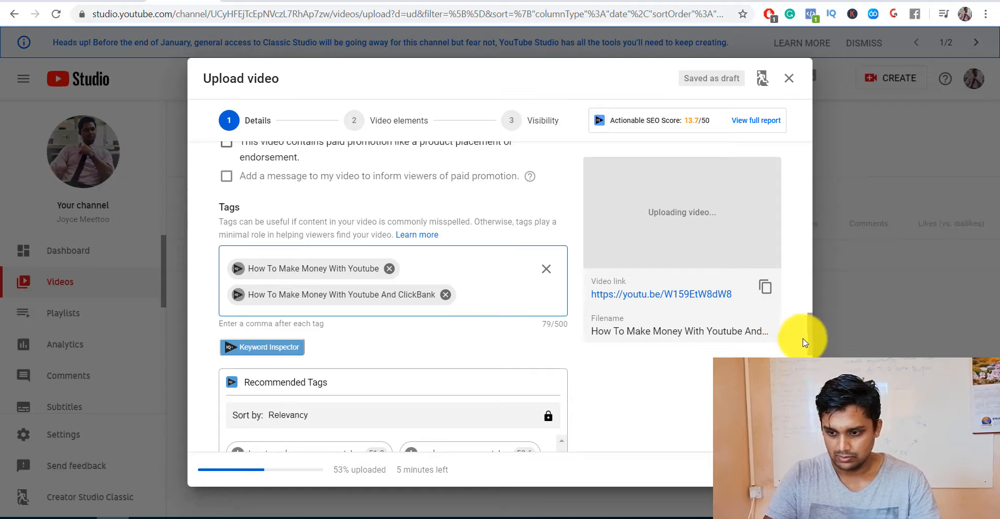
left_click_drag(809, 343, 798, 130)
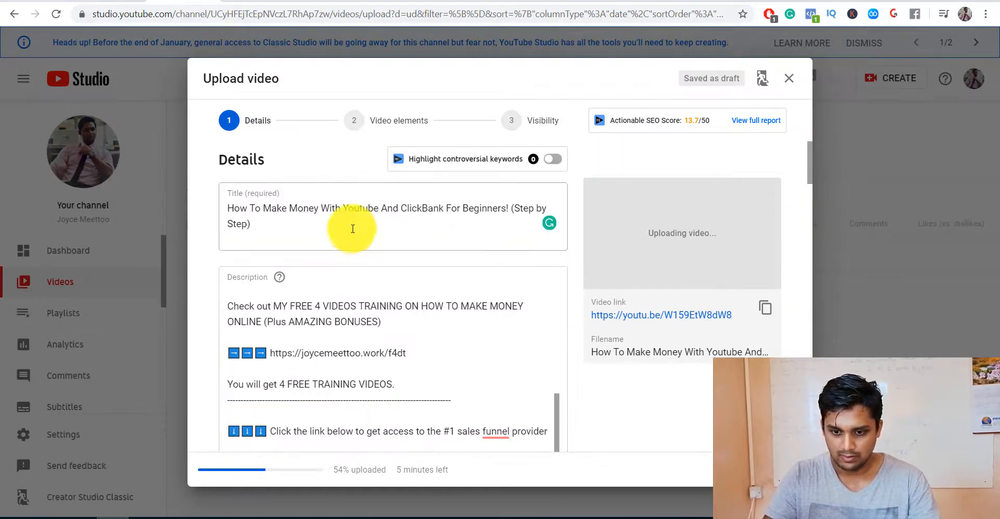
left_click(297, 217)
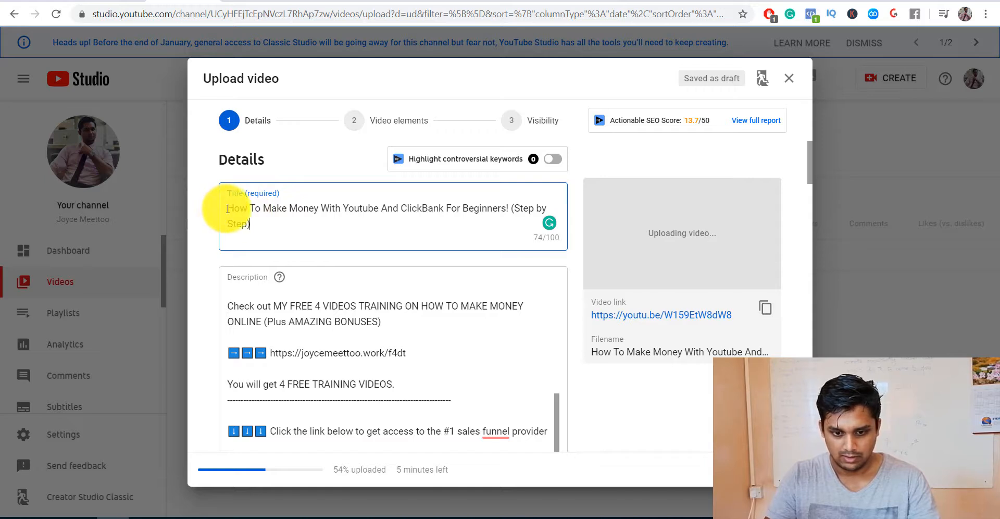
left_click_drag(228, 209, 444, 211)
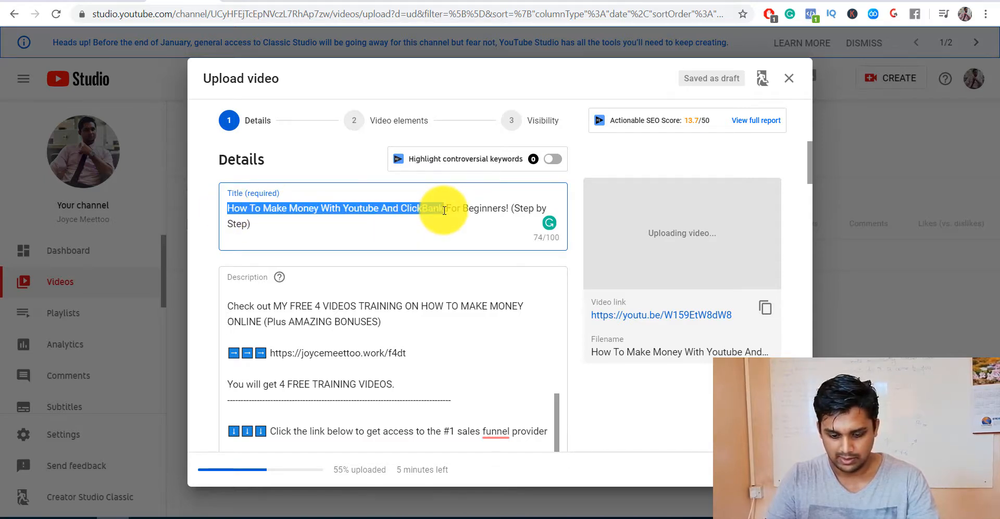
left_click_drag(810, 184, 800, 341)
left_click(509, 272)
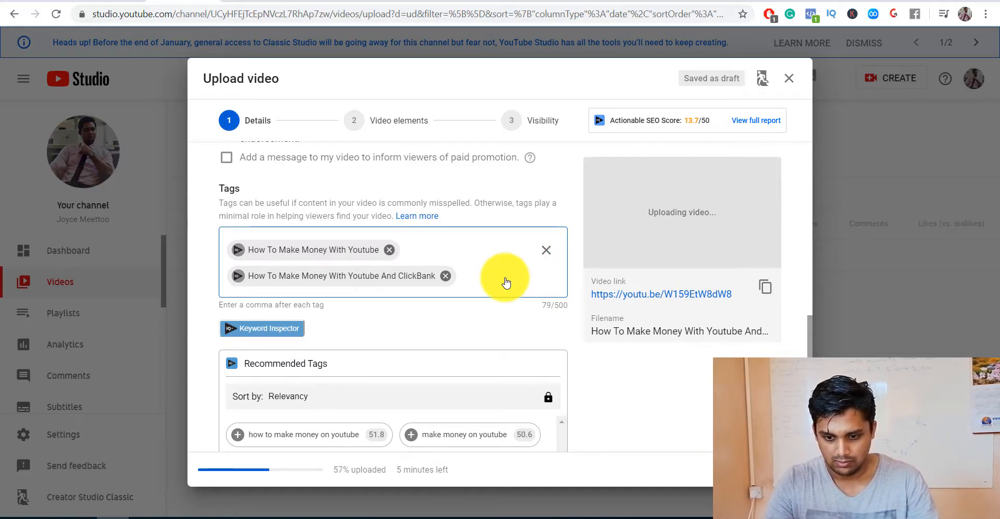
type("H")
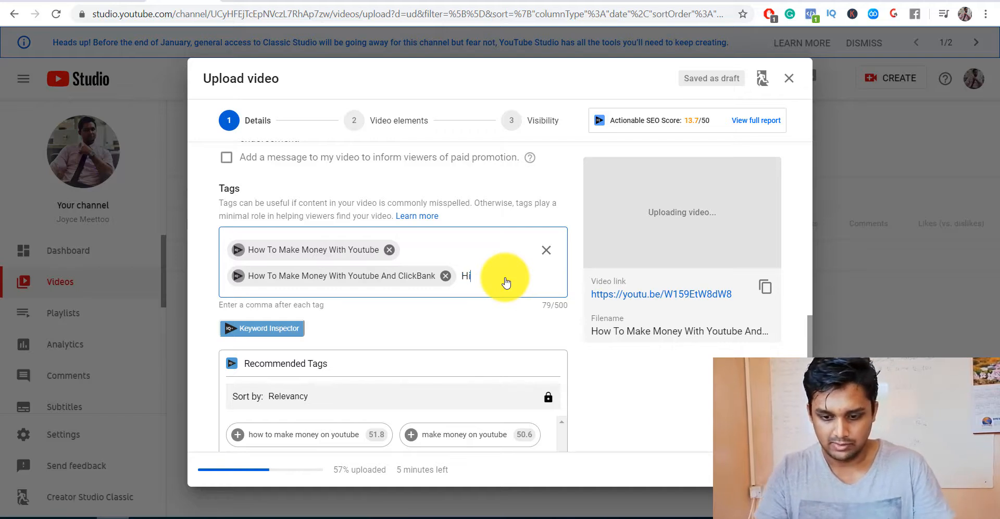
type("ow to mak")
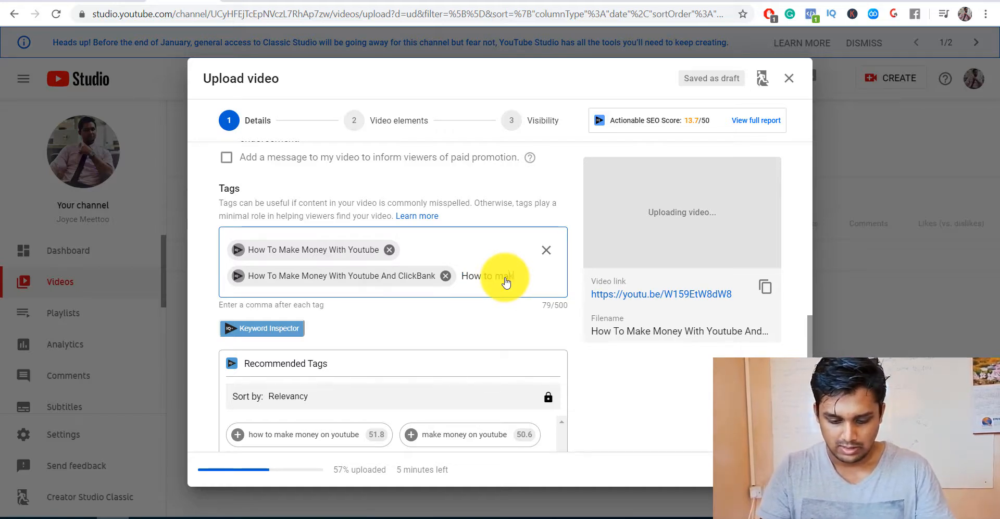
type("e money")
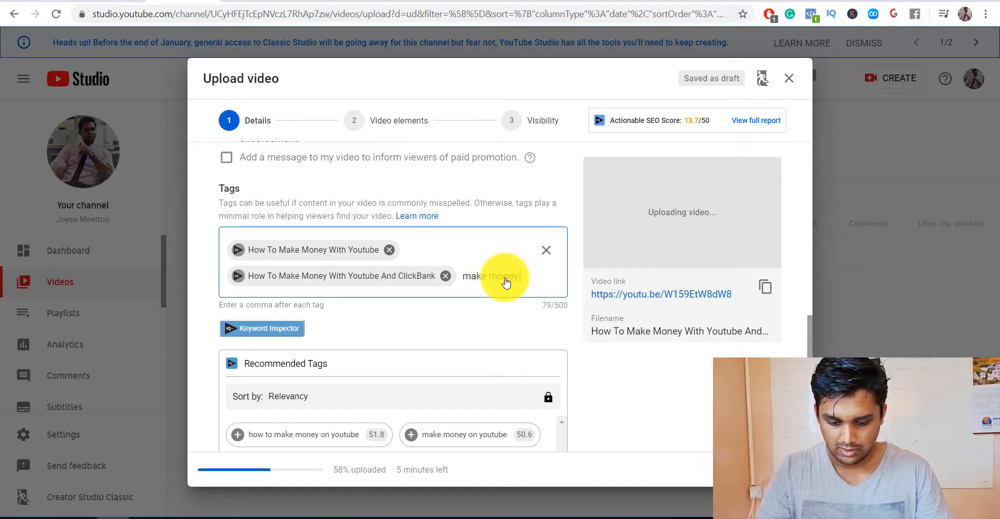
type(" with")
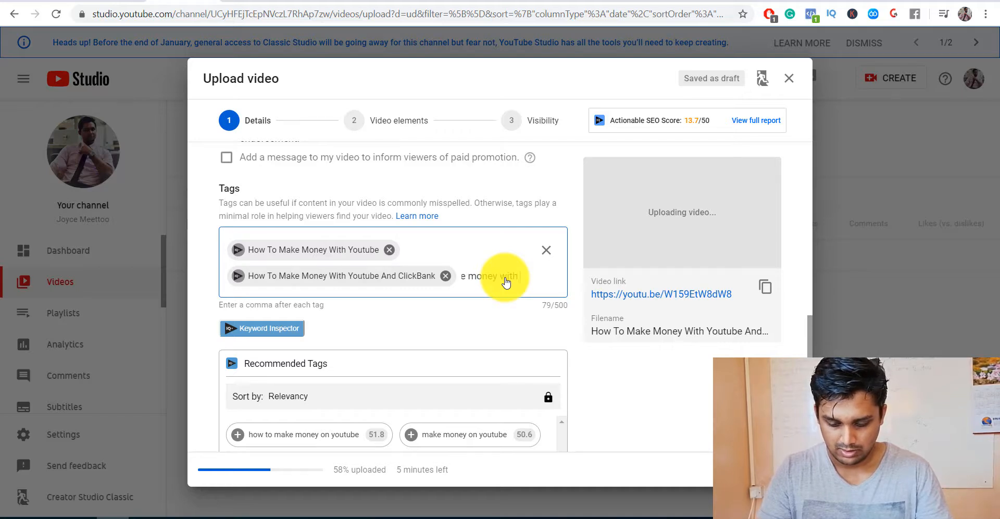
type(" ClickBank")
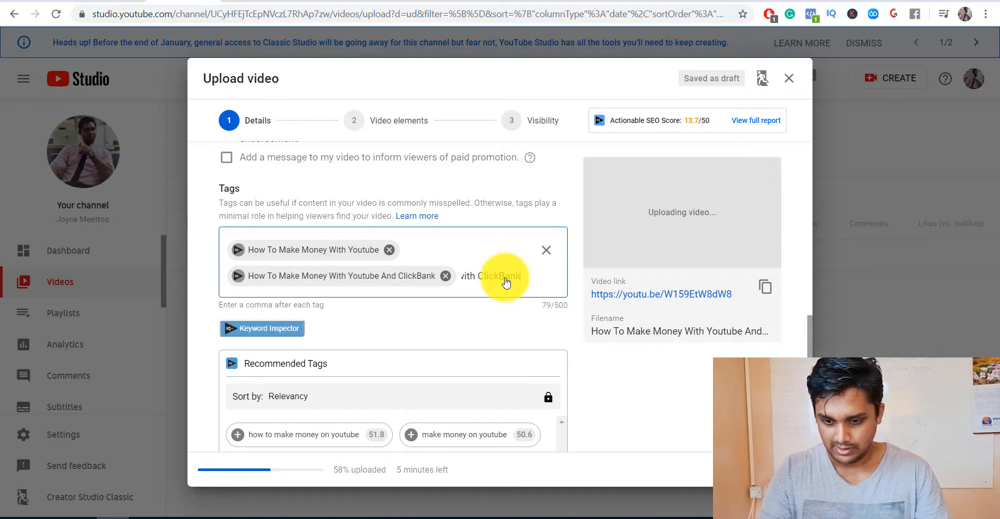
type(",")
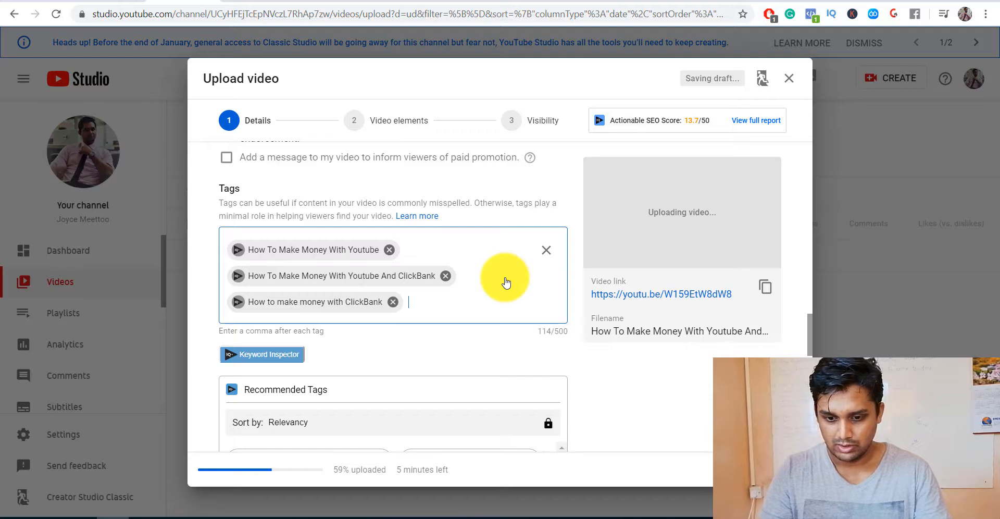
Step: Add "How to make money with Affiliate Marketing" as another tag for the video
left_click(810, 334)
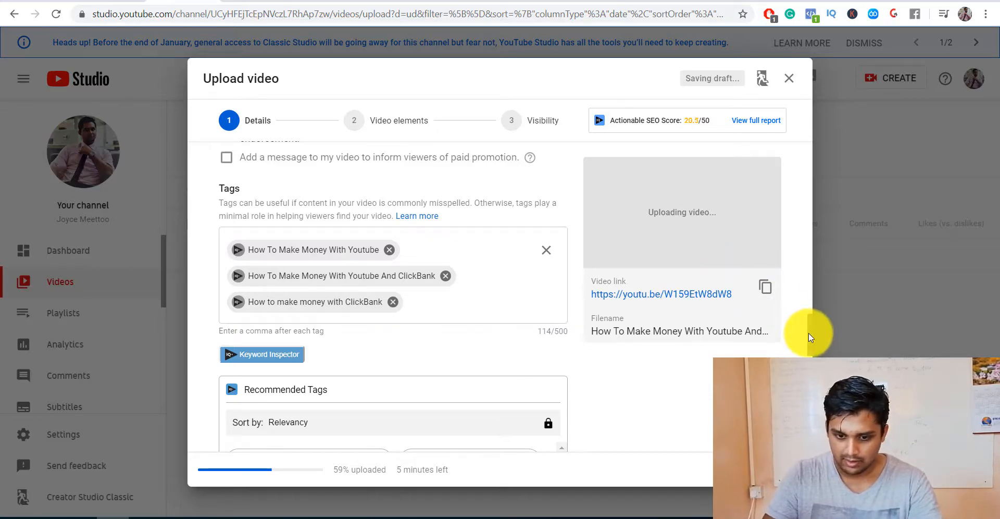
left_click(437, 304)
type("Ho")
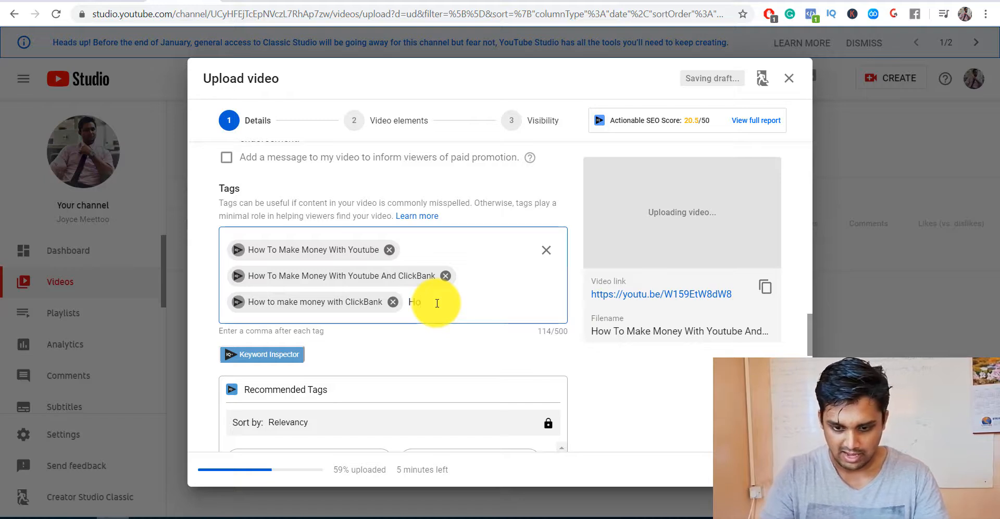
type("w to make money")
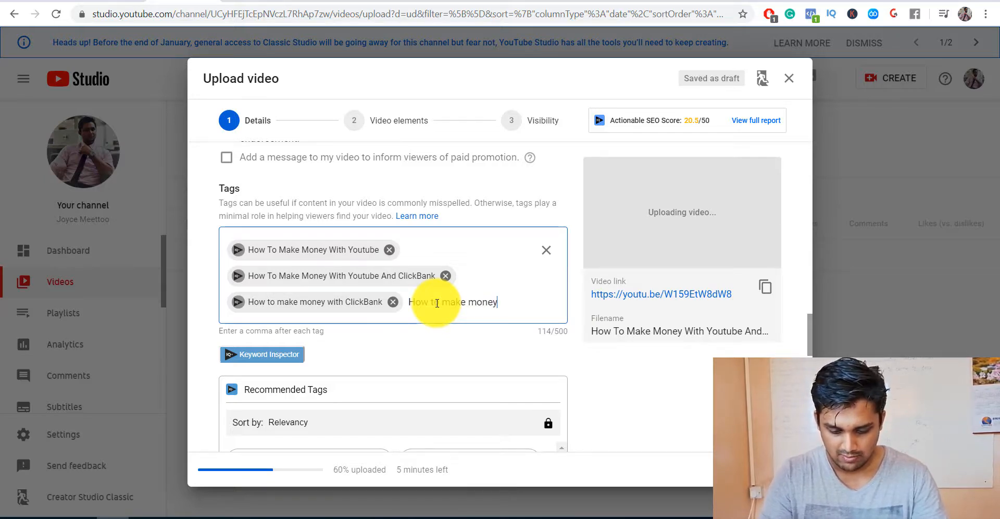
type(" with Affi")
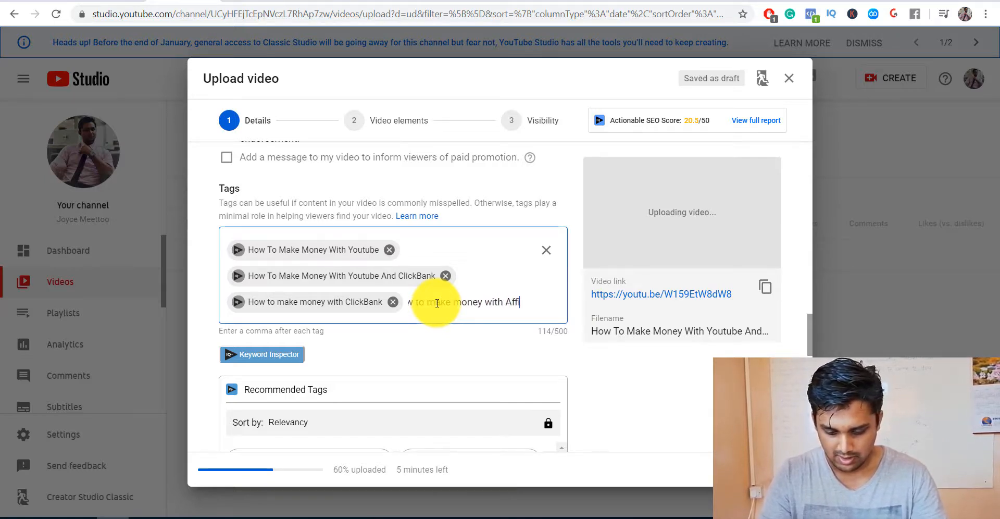
type("liate")
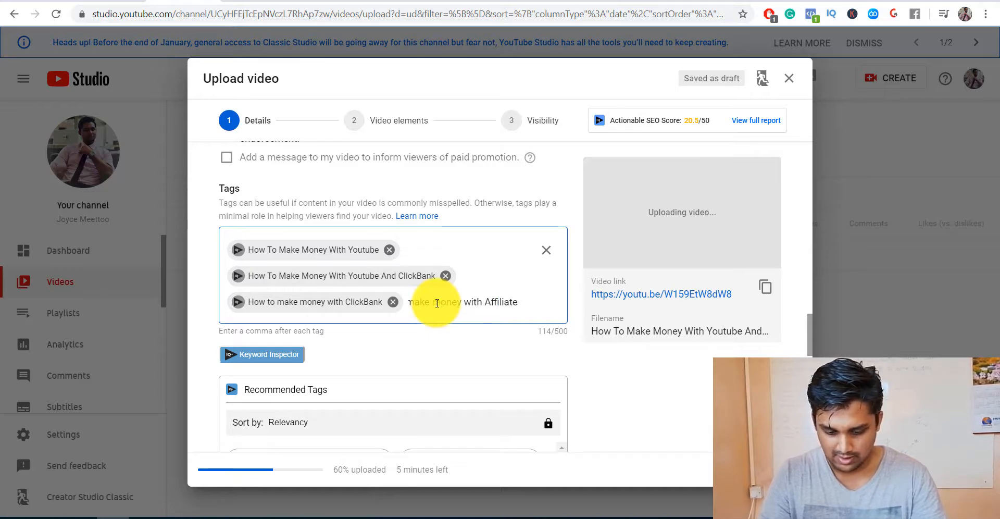
type(" Marketing")
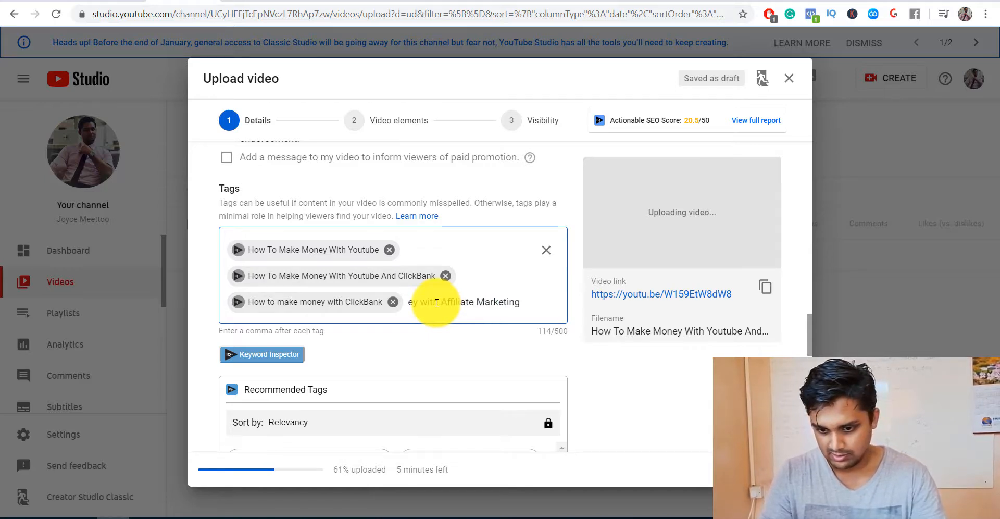
key("Return")
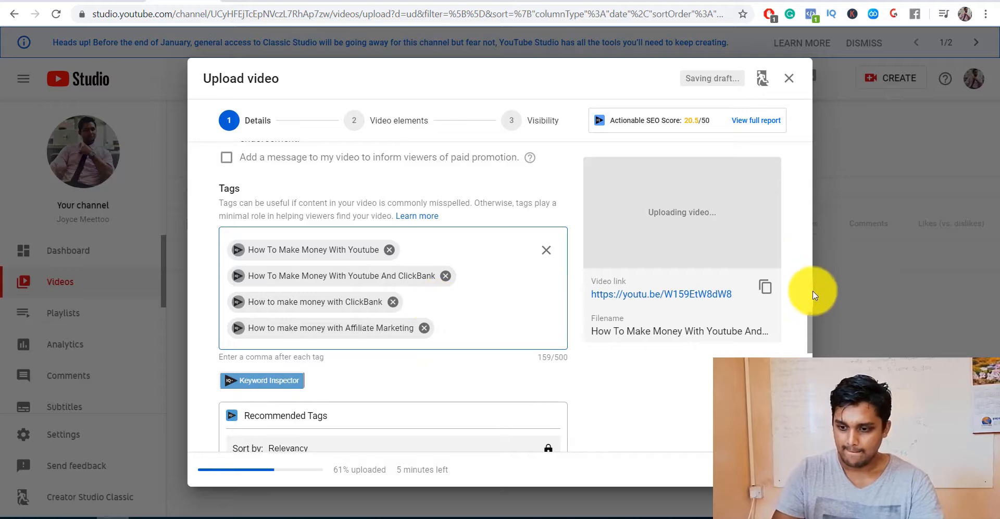
Step: Reread the opening of the description for keywords and add the tag "How to get affiliate commission"
left_click_drag(809, 320, 801, 169)
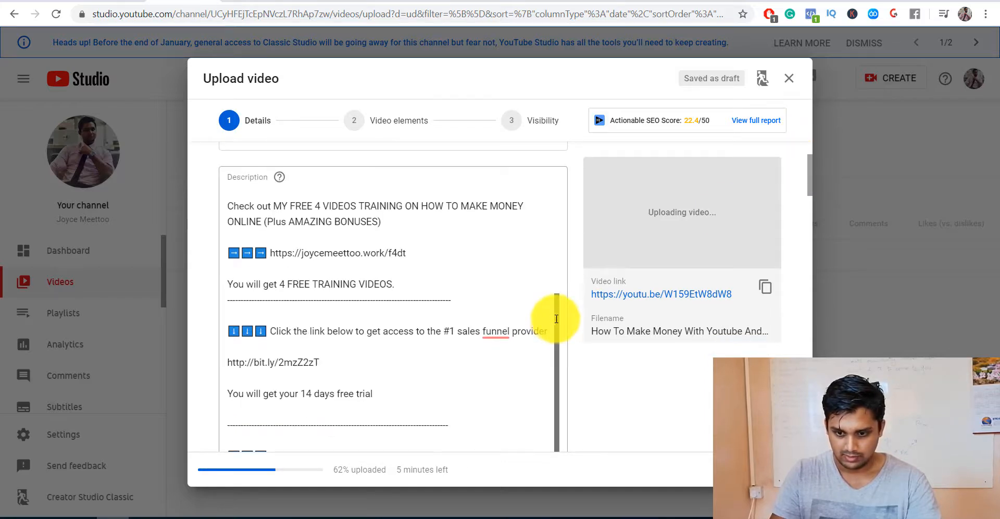
left_click_drag(556, 318, 560, 178)
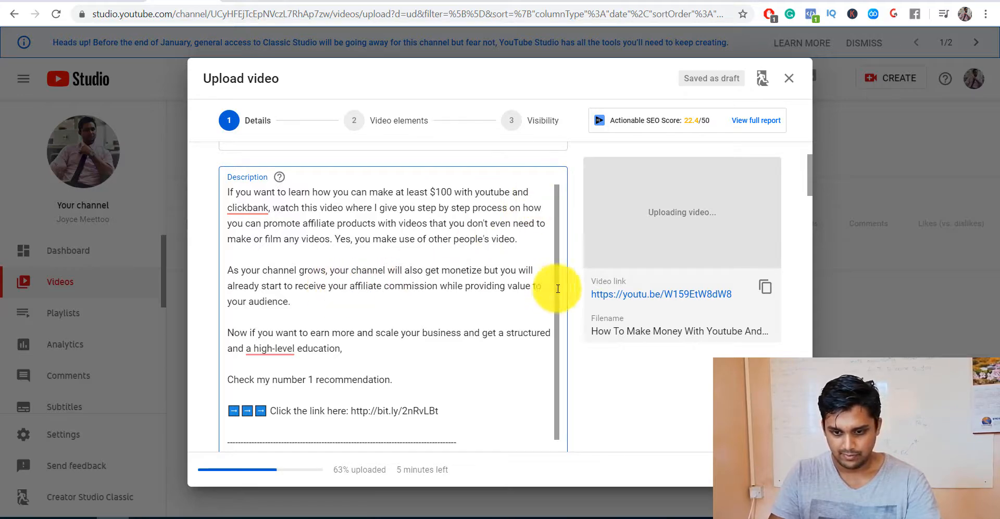
left_click_drag(809, 180, 802, 347)
left_click(473, 147)
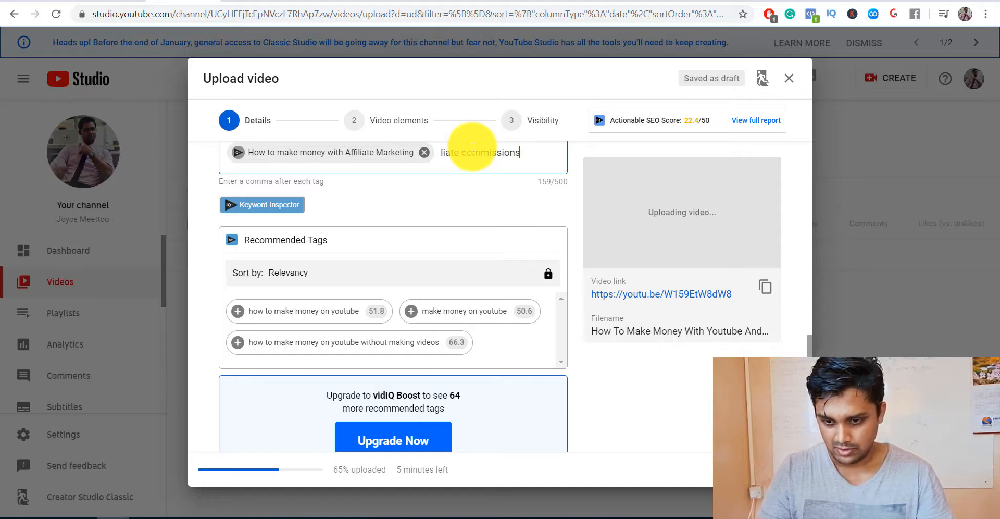
type("How to get affiliate commission,")
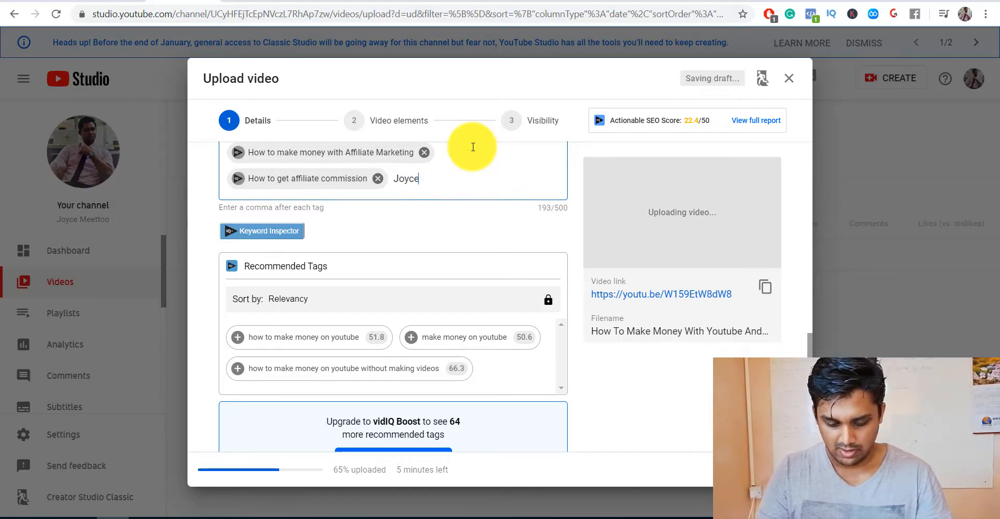
Step: Add the channel owner's full name and "Online Entrepreneur" as two more tags
type("Joyce Meettoo")
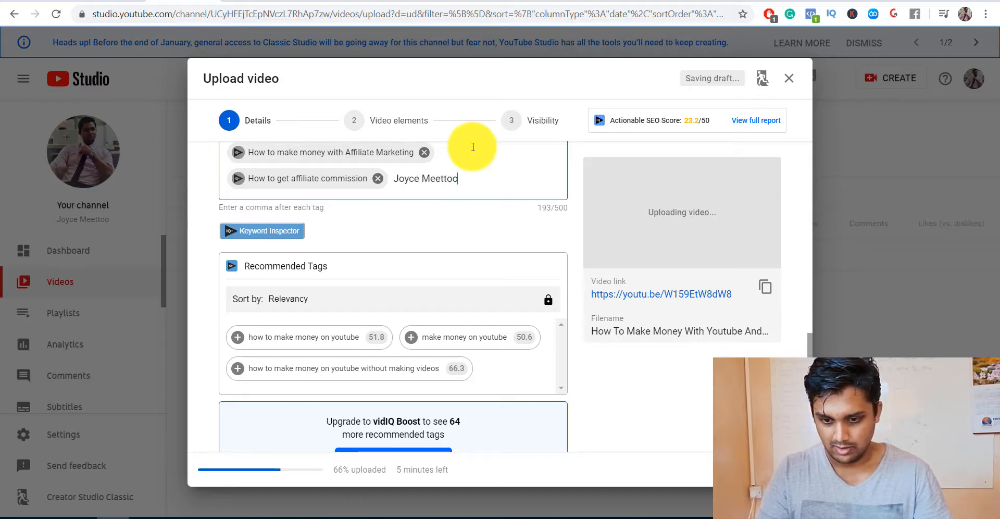
type(",")
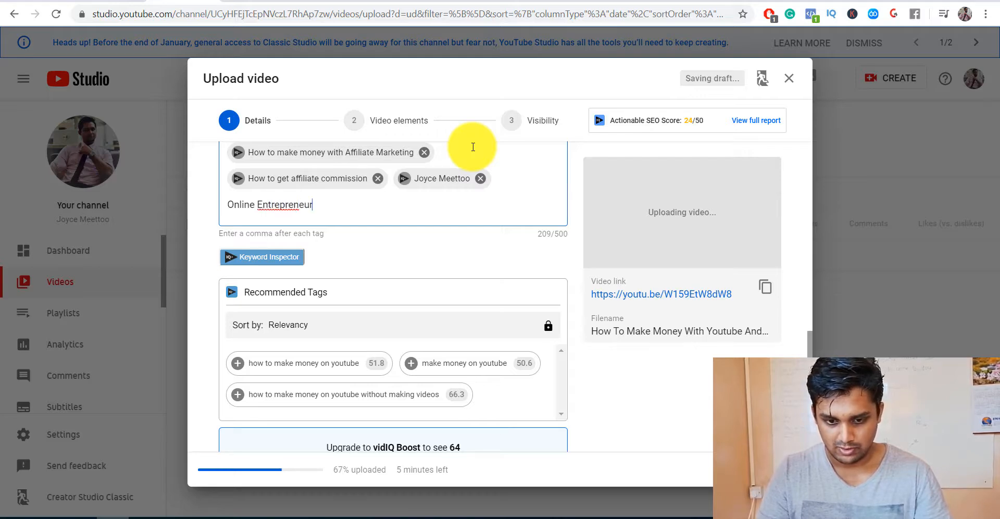
type("Online Entrepreneur,")
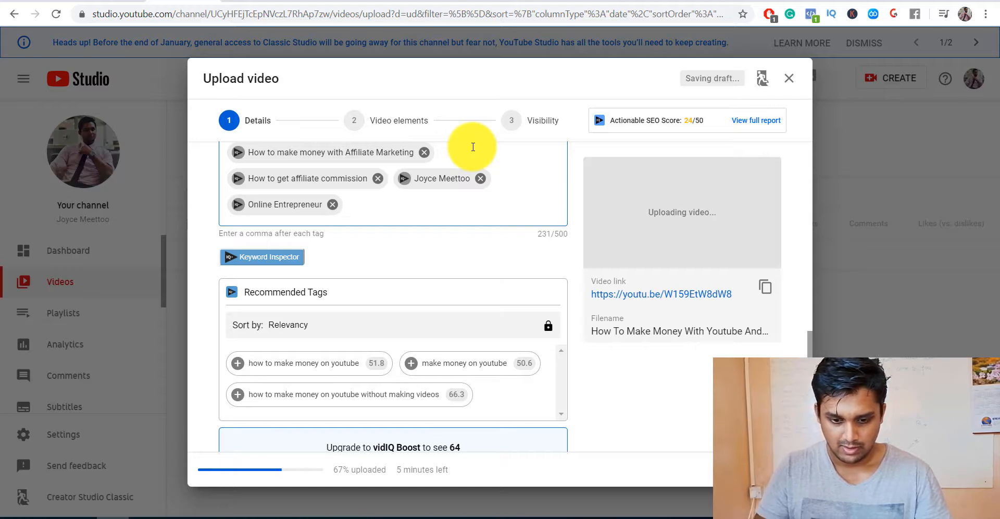
Step: Add the recommended tags "make money on youtube" and "how to make money on youtube without making videos"
mouse_move(442, 365)
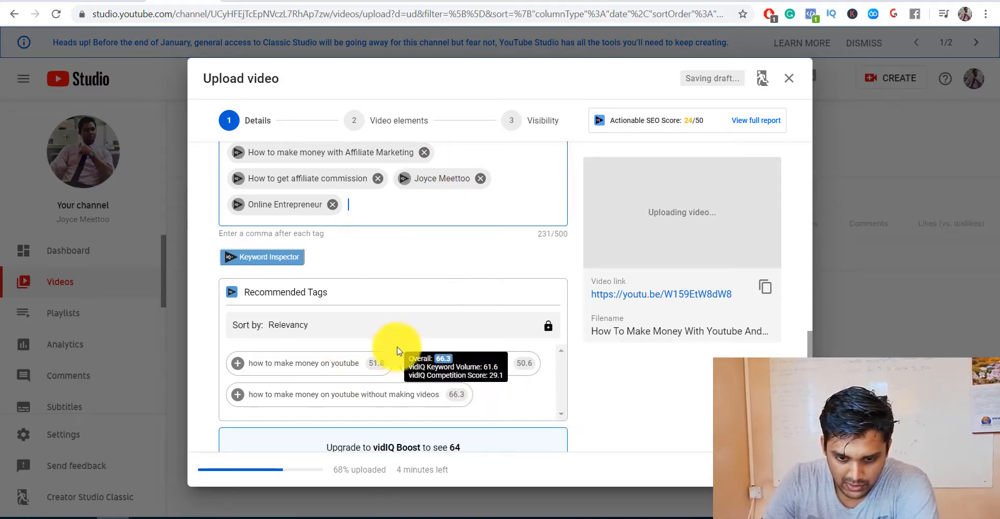
left_click(411, 365)
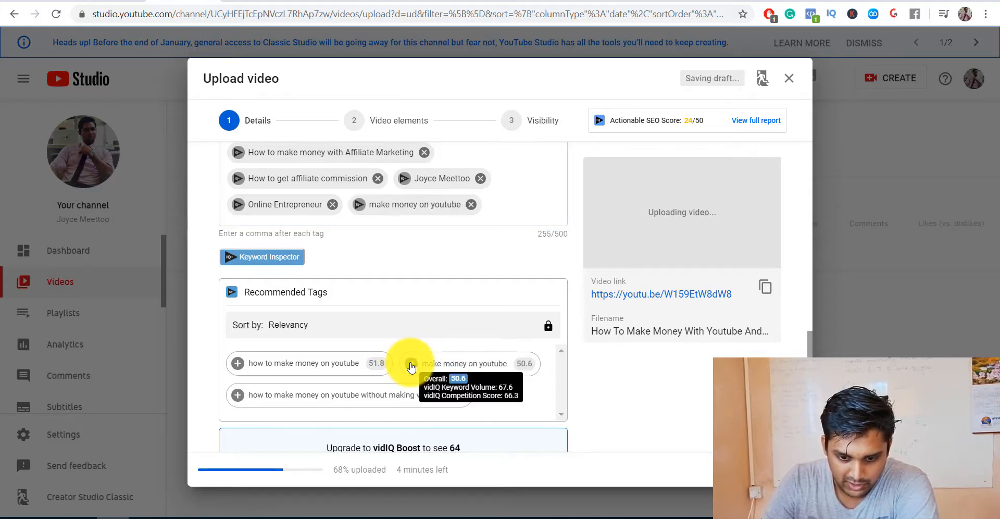
left_click(237, 397)
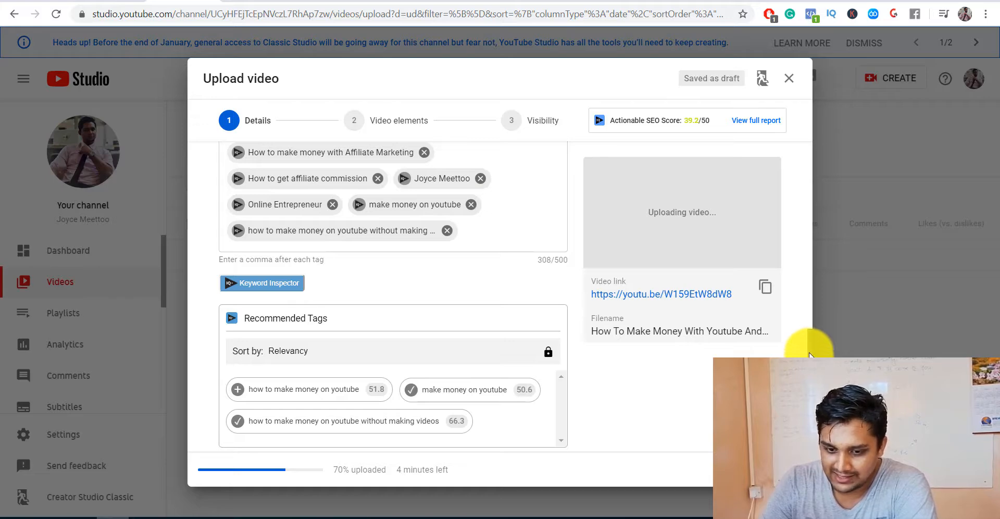
Step: Reread the title and description for keywords and add the tag "How to make $100 with youtube"
scroll(809, 279, "up", 15)
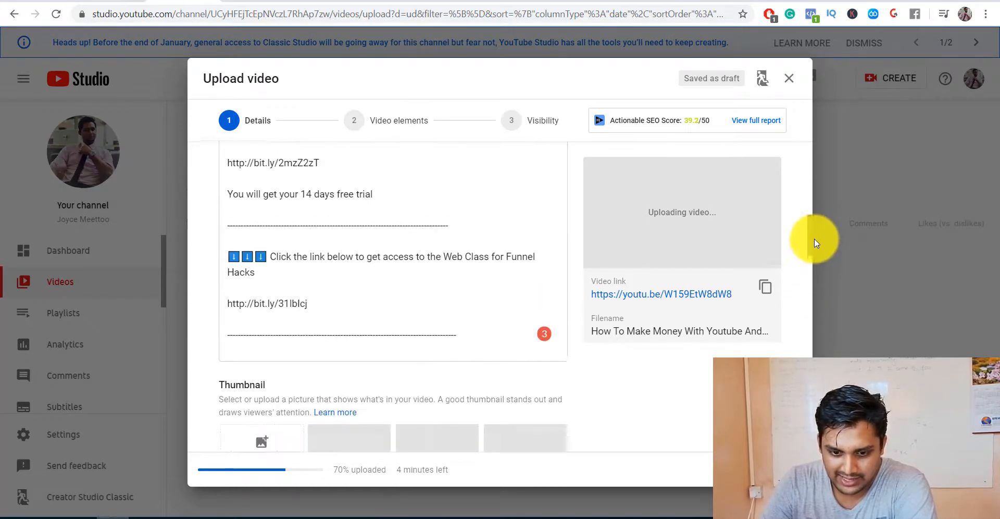
scroll(817, 177, "up", 2)
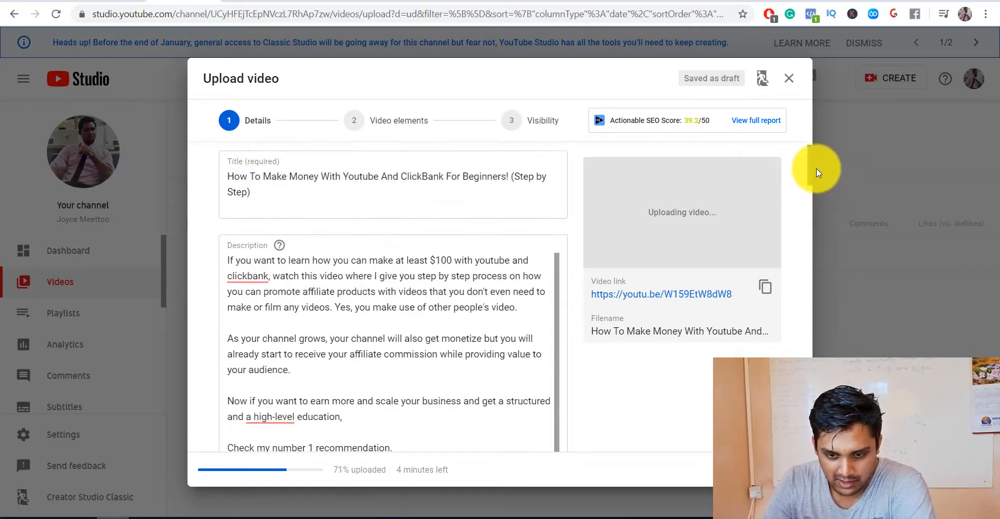
scroll(817, 171, "down", 15)
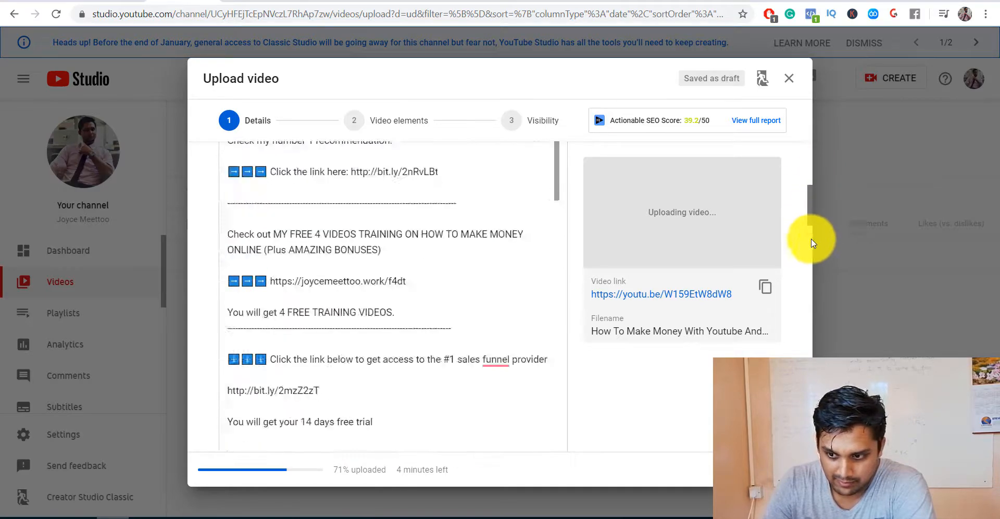
scroll(815, 346, "down", 2)
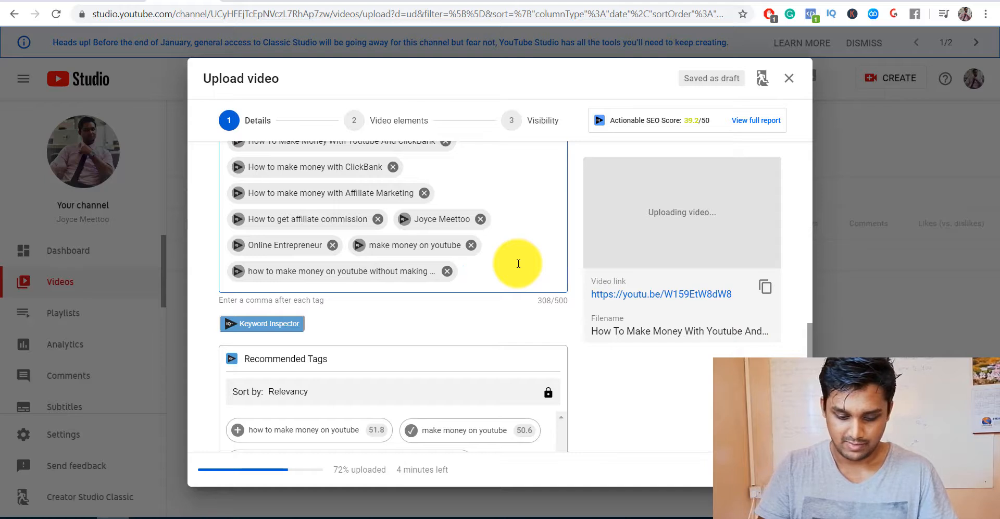
type("How to make")
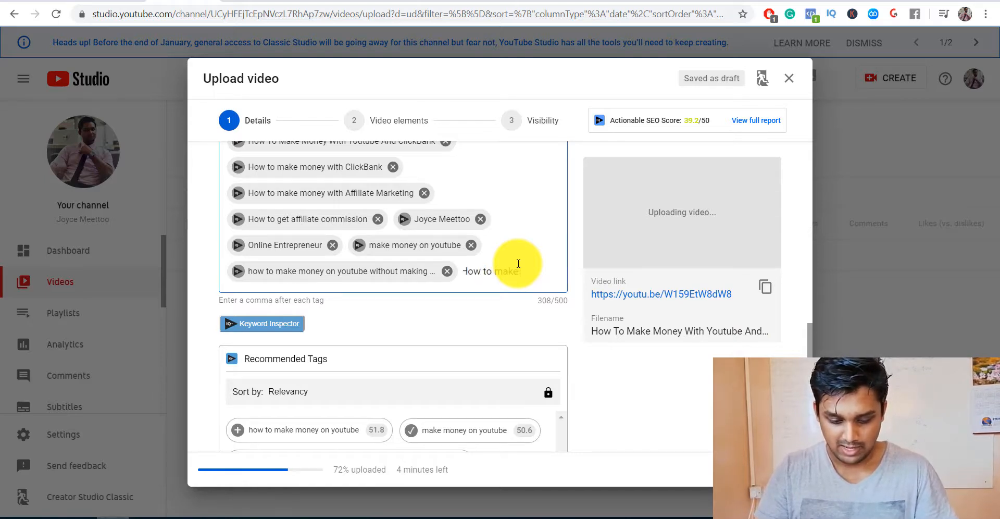
type(" $100")
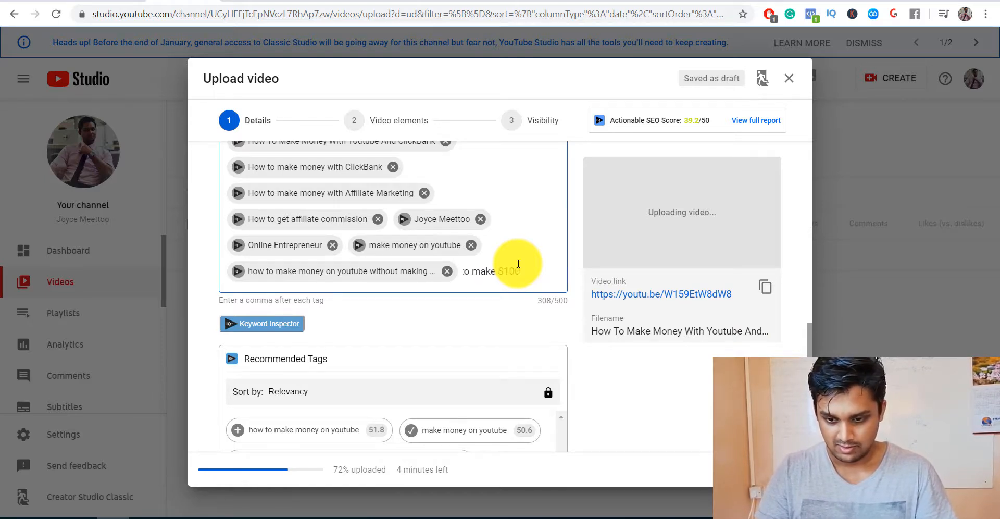
type(" wi")
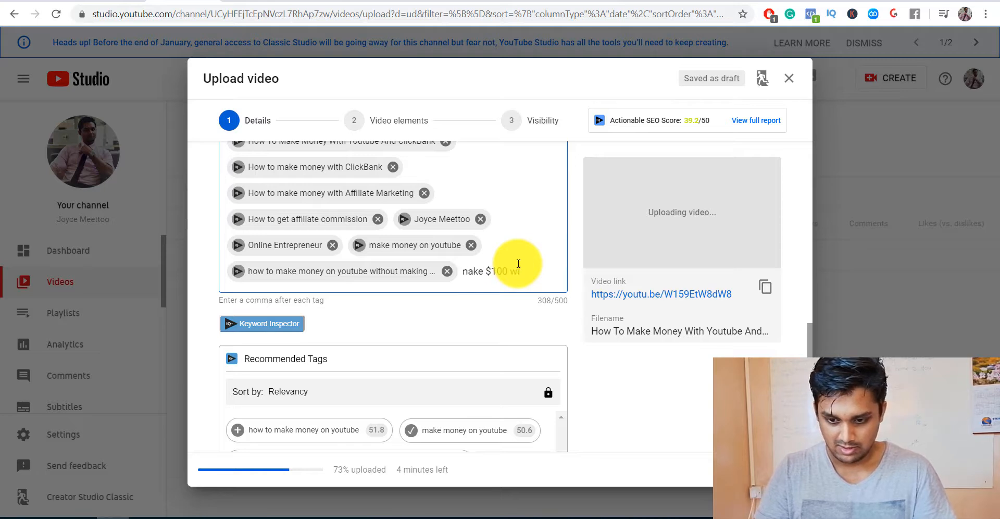
type("th youtube")
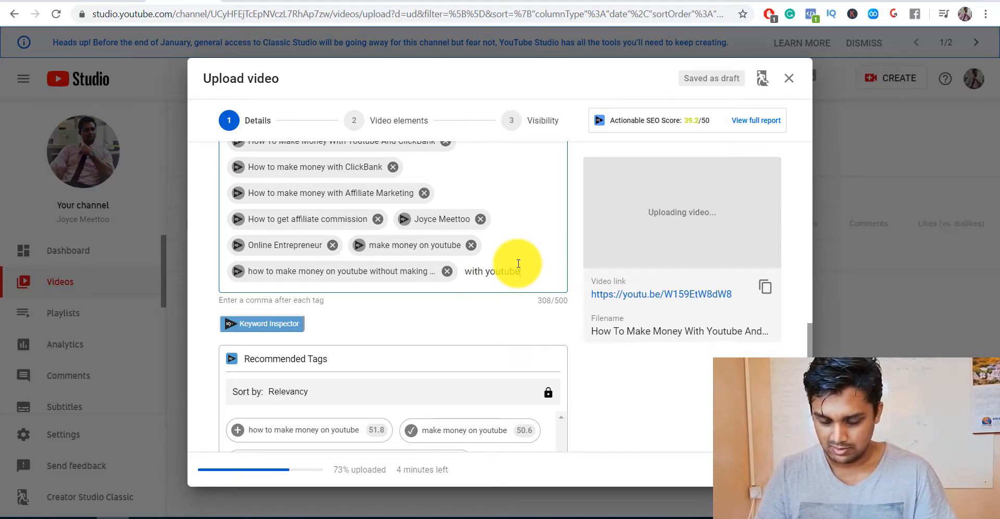
key("Return")
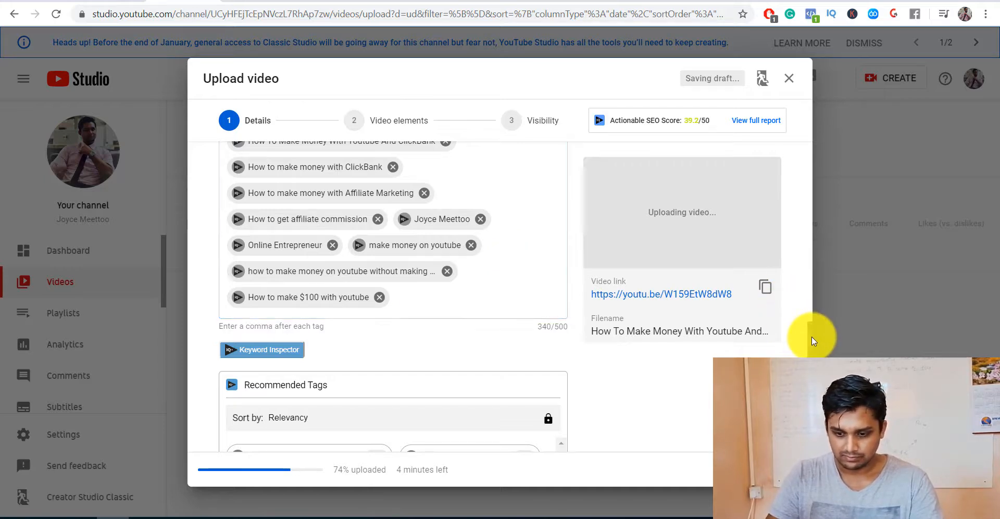
Step: Review the entered and recommended tags, the language, license and category settings, and the links in the description
scroll(812, 336, "down", 6)
scroll(811, 336, "down", 2)
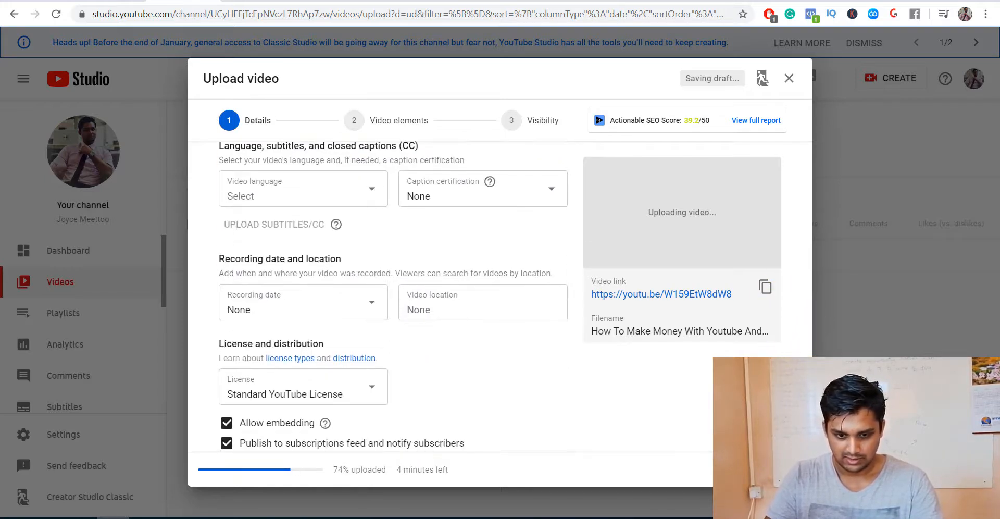
scroll(801, 324, "up", 8)
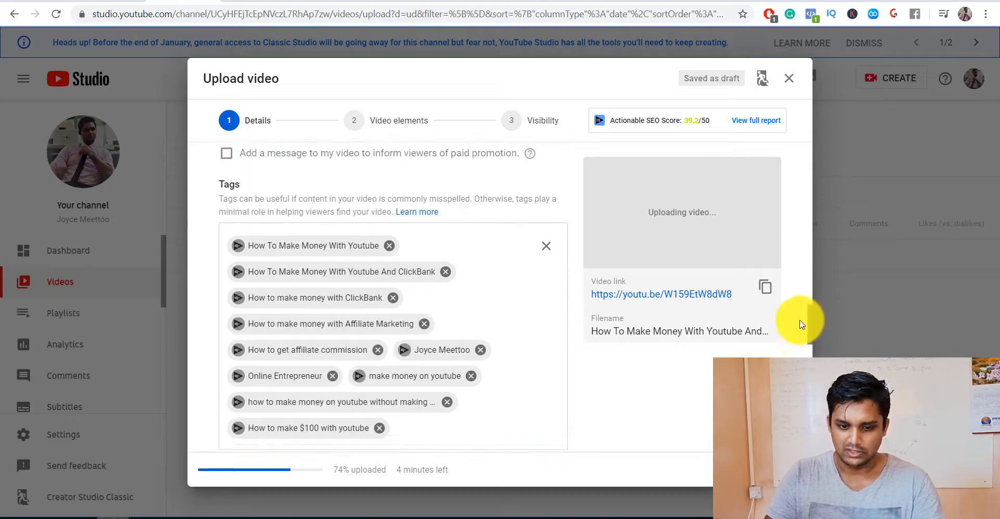
scroll(808, 358, "down", 4)
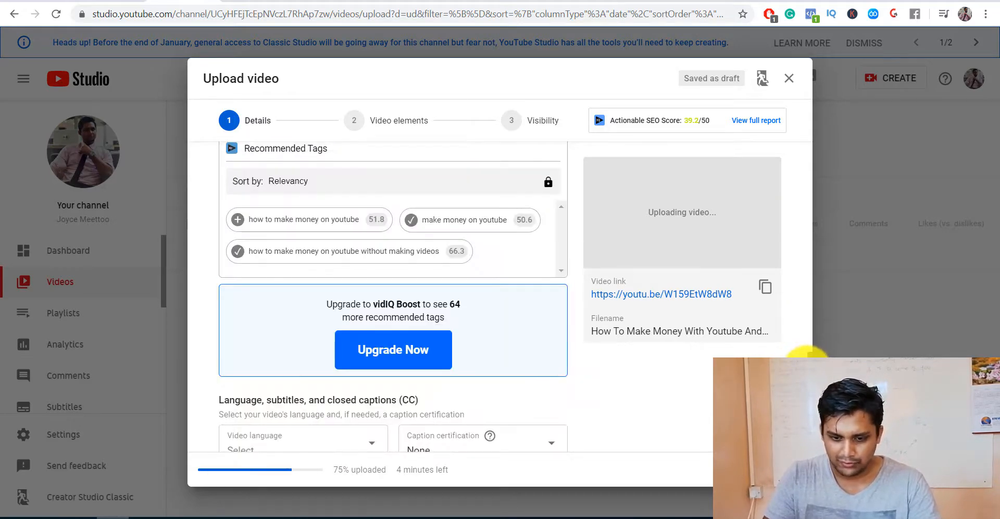
scroll(808, 355, "up", 2)
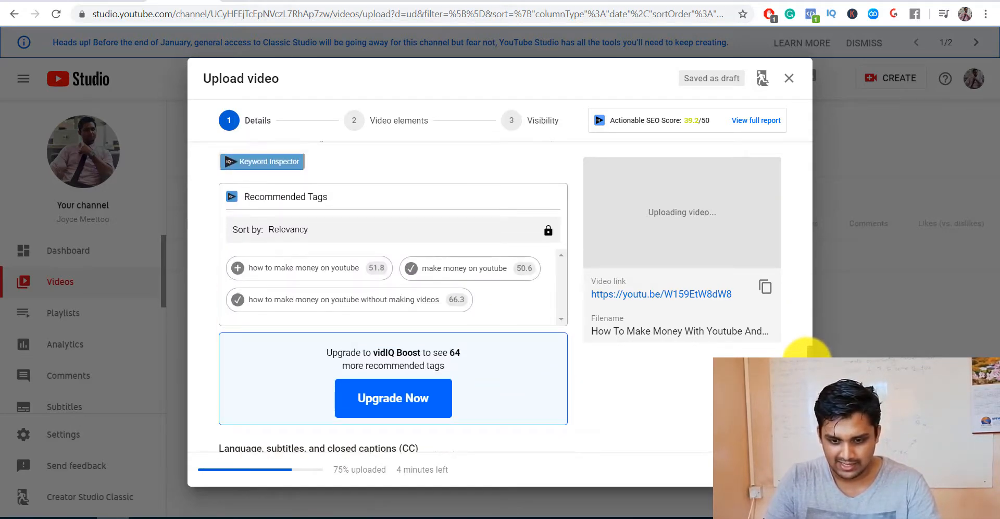
scroll(810, 349, "up", 2)
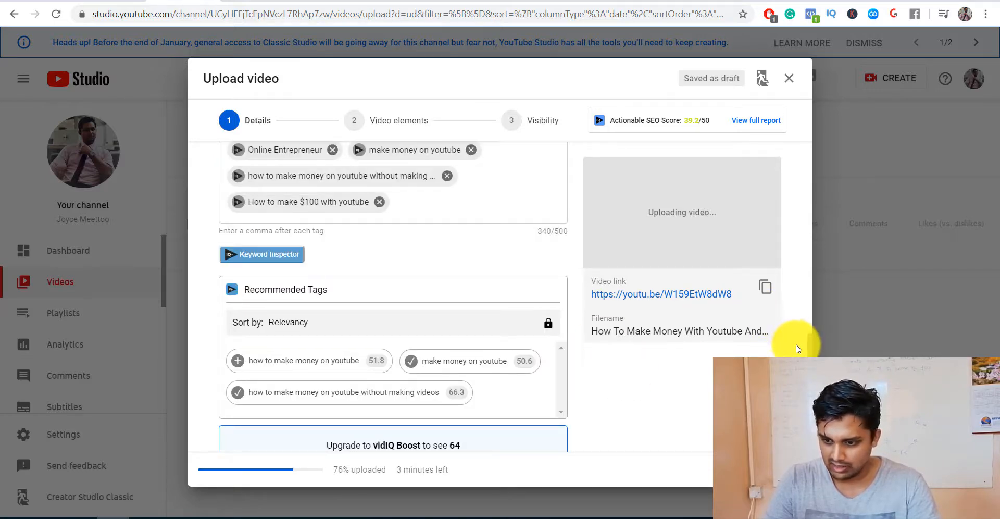
scroll(811, 348, "down", 10)
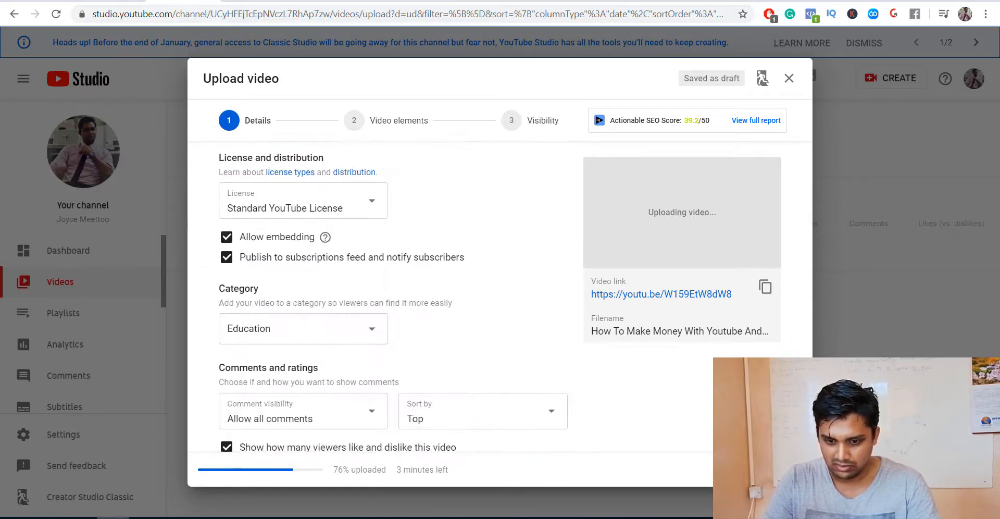
scroll(802, 312, "up", 10)
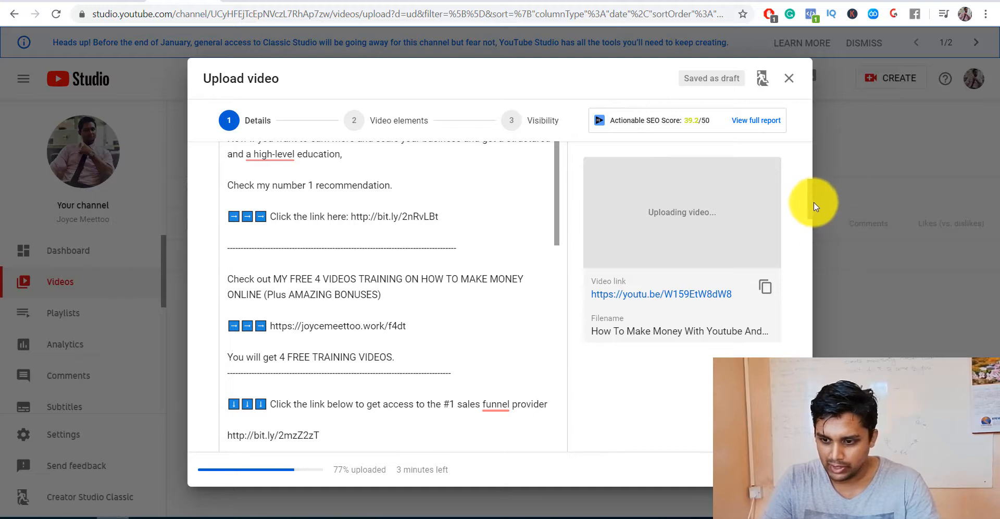
left_click_drag(815, 202, 811, 172)
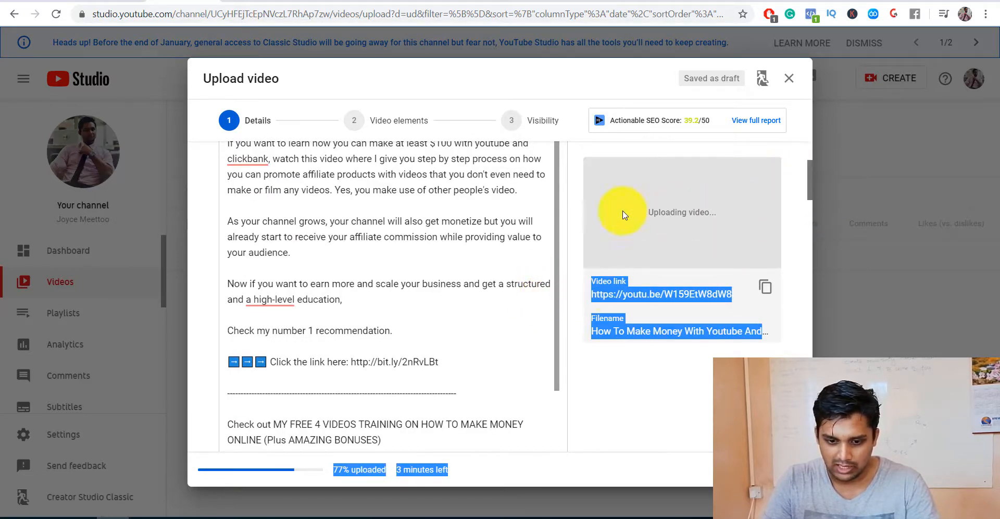
left_click_drag(554, 152, 593, 374)
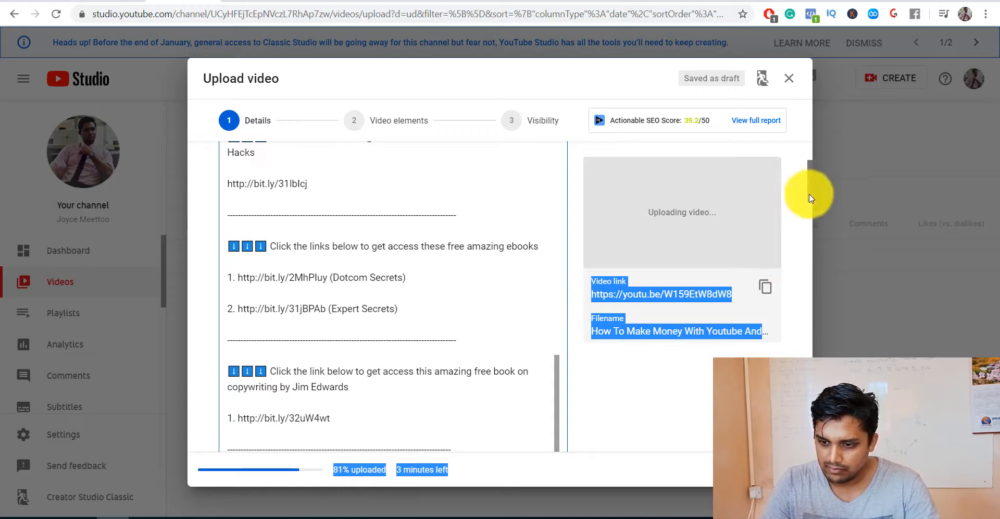
left_click_drag(811, 192, 810, 143)
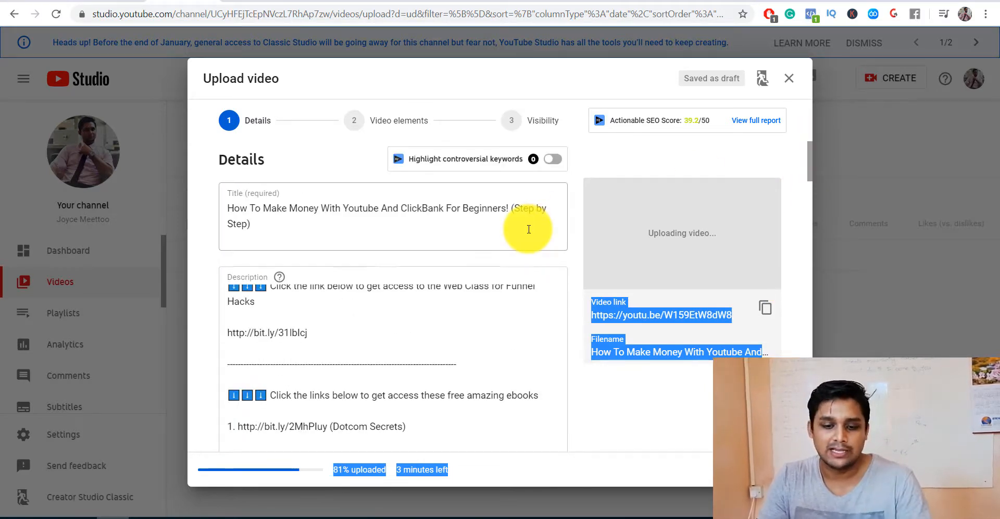
Step: Examine the keyword phrases in the video title, highlighting the full title and its main part
left_click(250, 229)
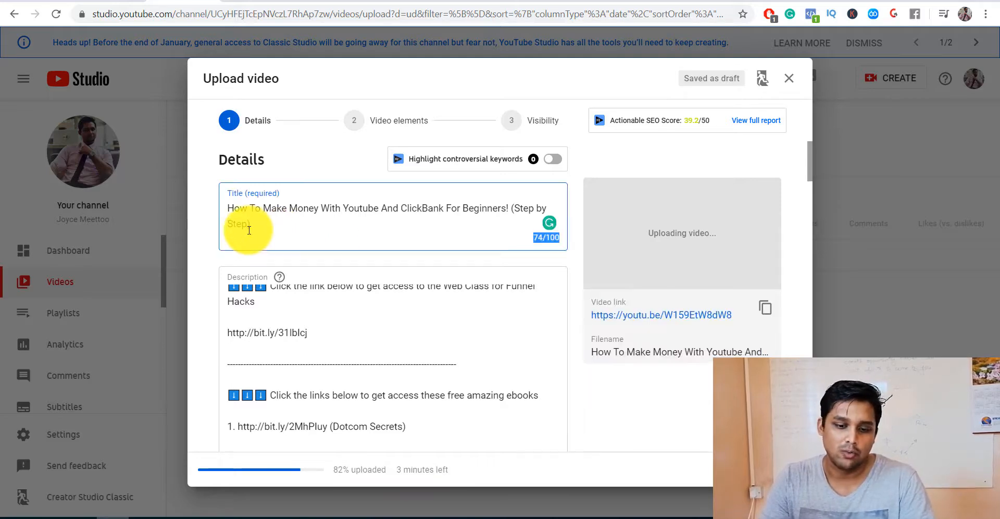
left_click_drag(245, 230, 219, 211)
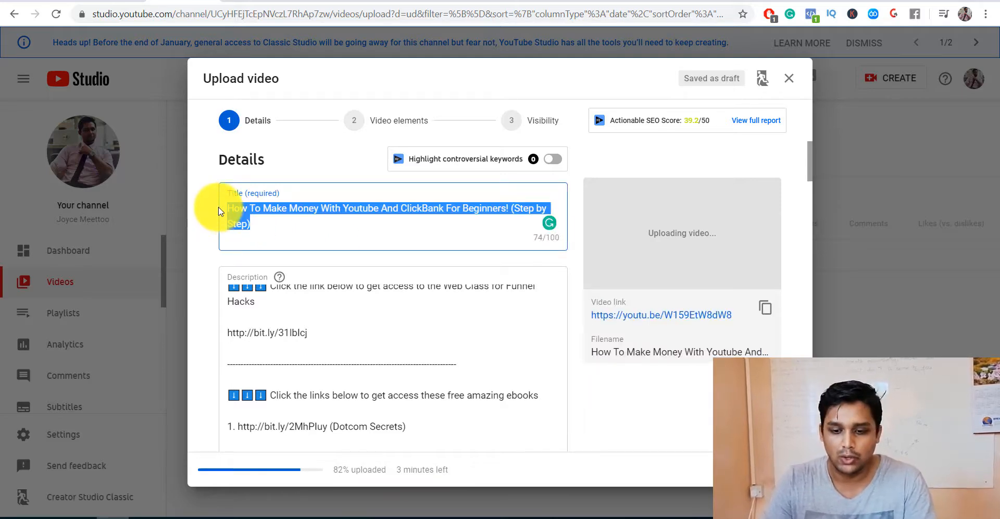
left_click(245, 217)
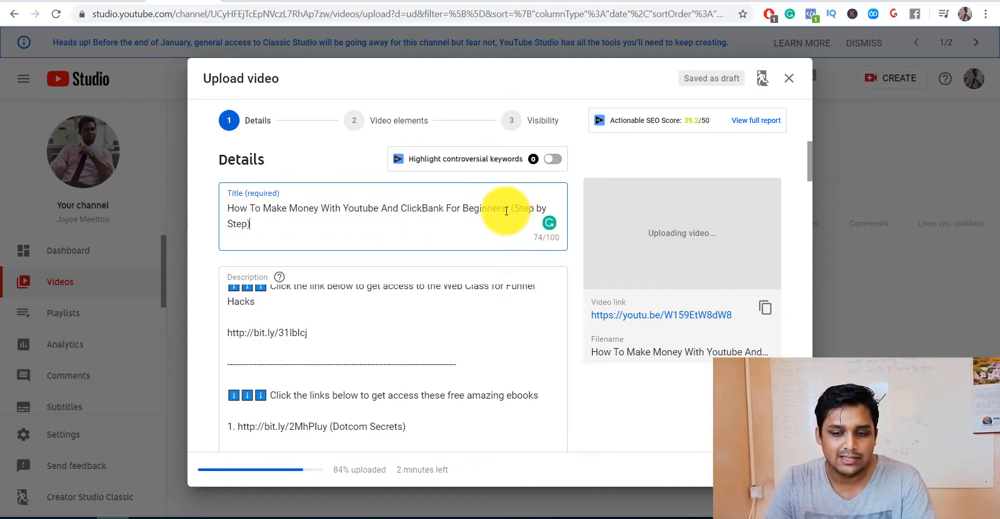
left_click_drag(506, 210, 230, 208)
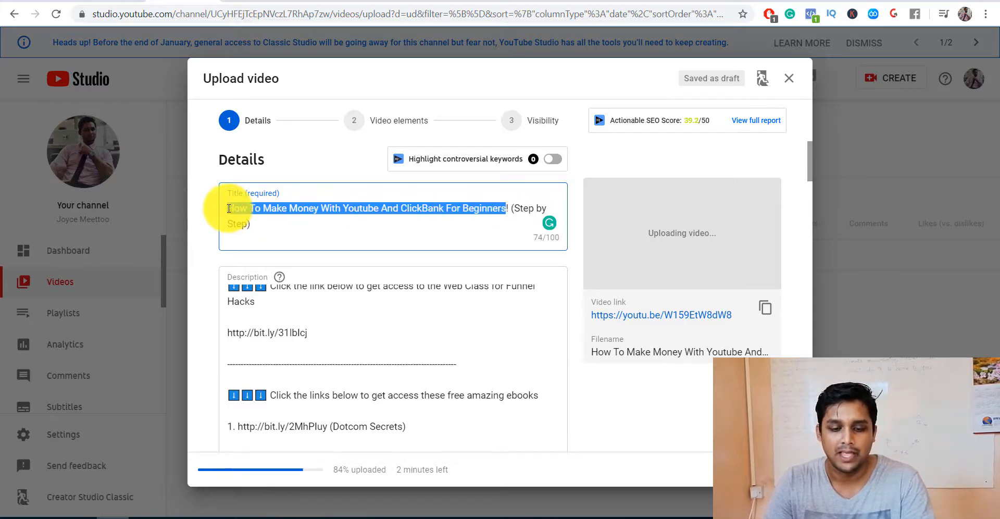
triple_click(264, 237)
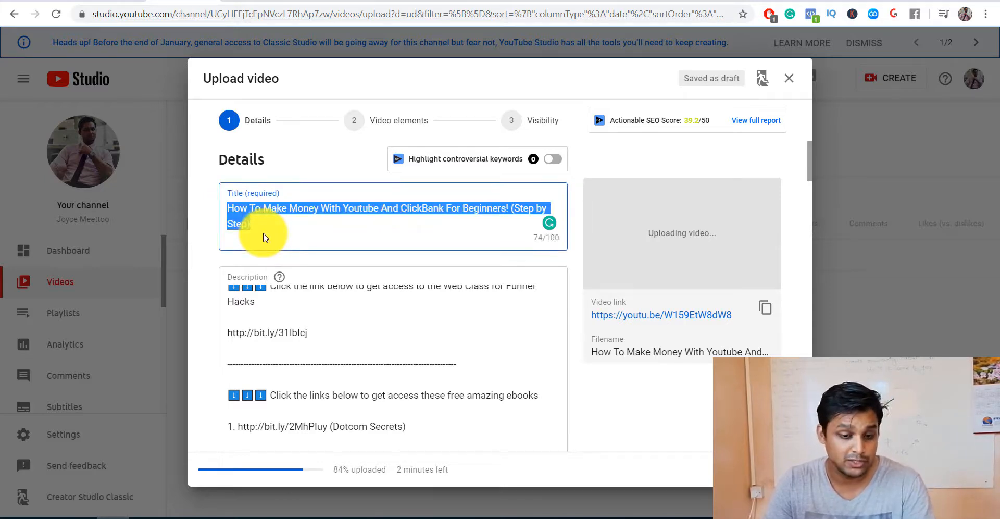
left_click(279, 227)
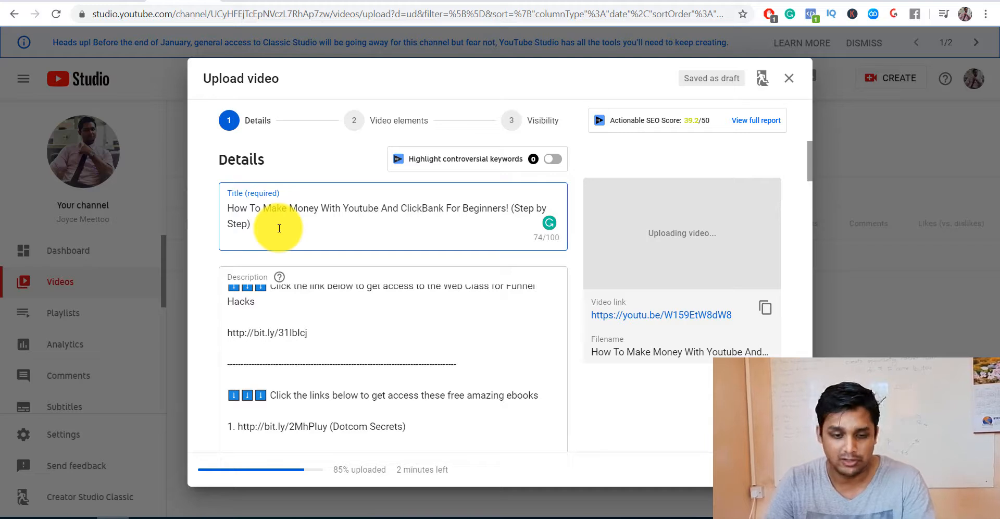
left_click(230, 210)
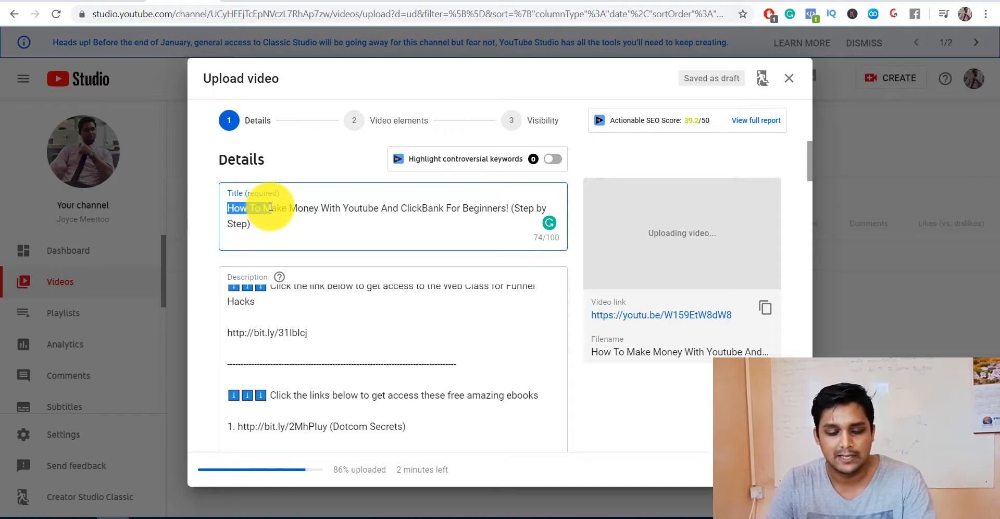
left_click(275, 233)
triple_click(274, 233)
left_click(275, 237)
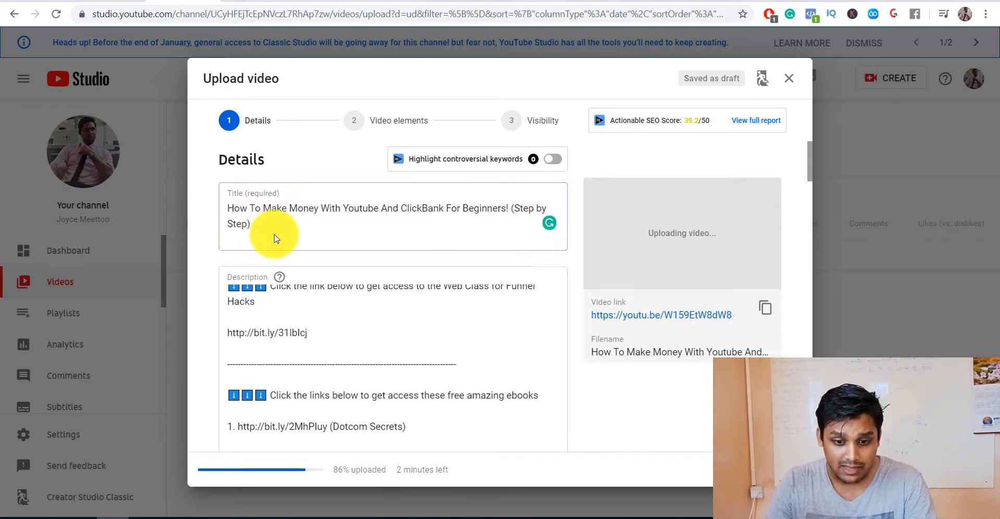
triple_click(274, 238)
left_click(264, 229)
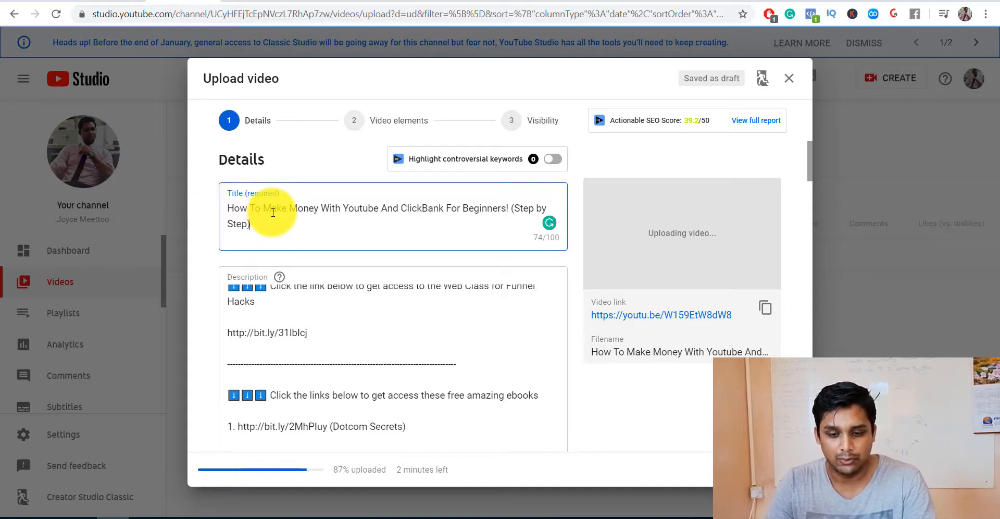
left_click_drag(227, 209, 273, 224)
left_click(273, 224)
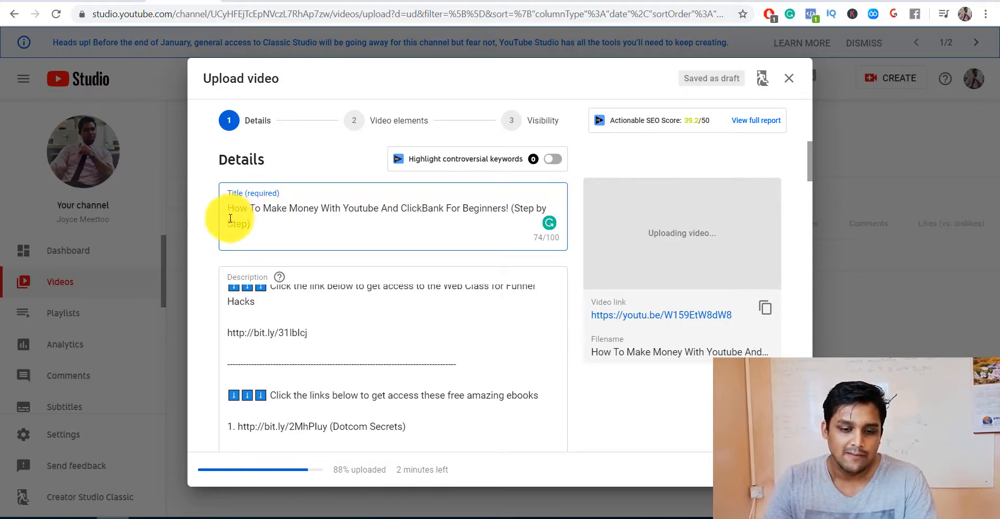
left_click_drag(228, 212, 432, 209)
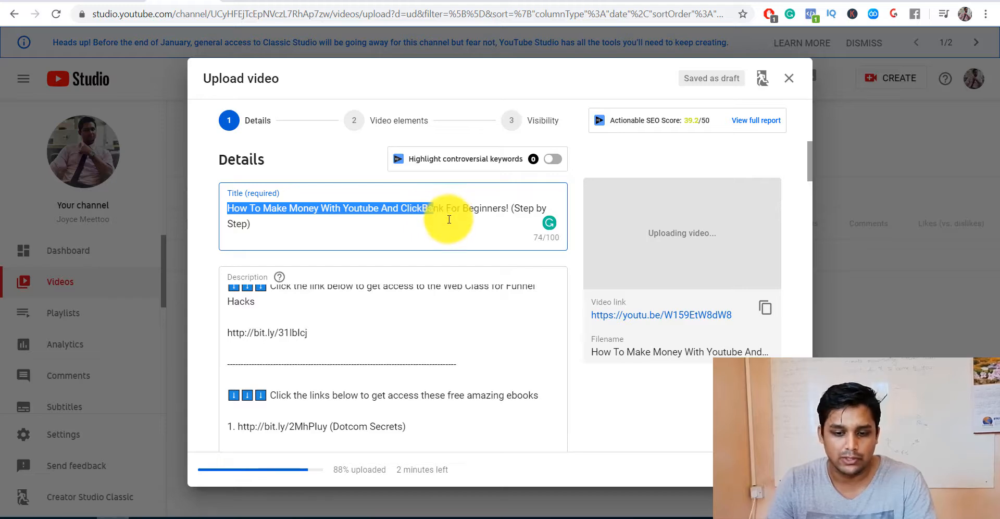
left_click(449, 220)
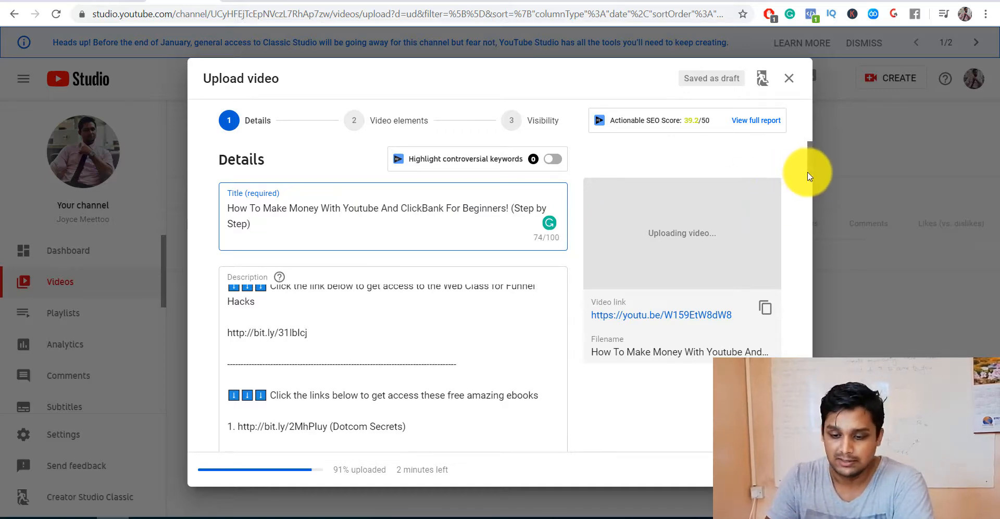
Step: Continue from the video details to the video elements stage and open the end screen editor
left_click_drag(809, 176, 810, 396)
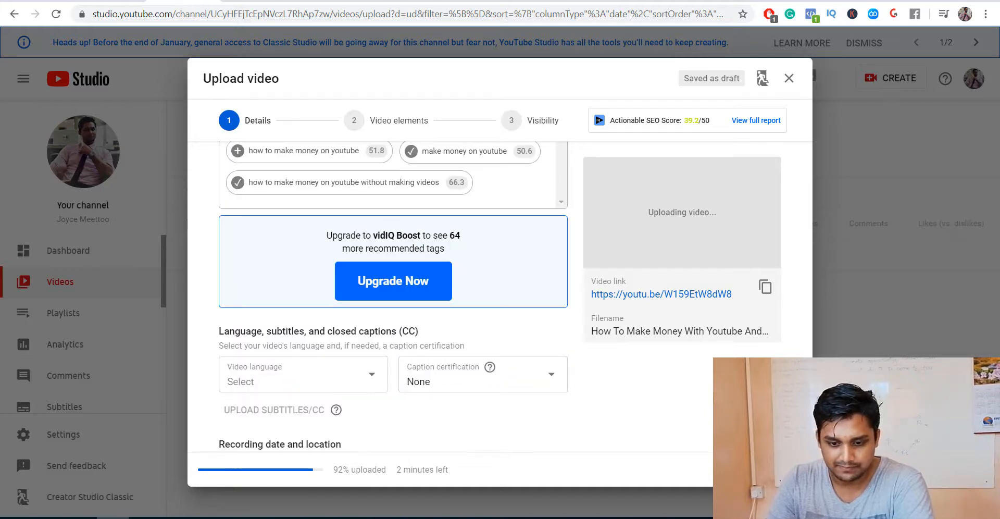
left_click(785, 469)
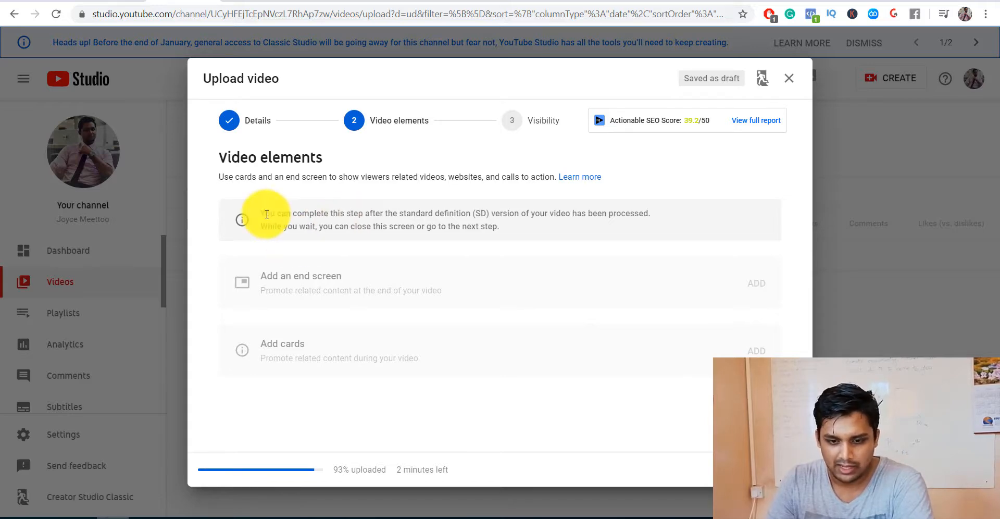
left_click_drag(257, 214, 402, 208)
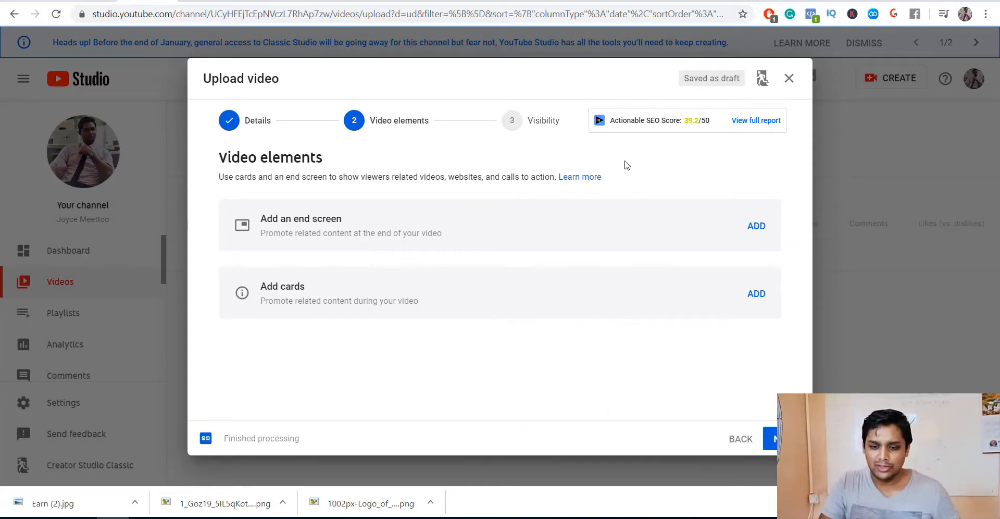
left_click(756, 227)
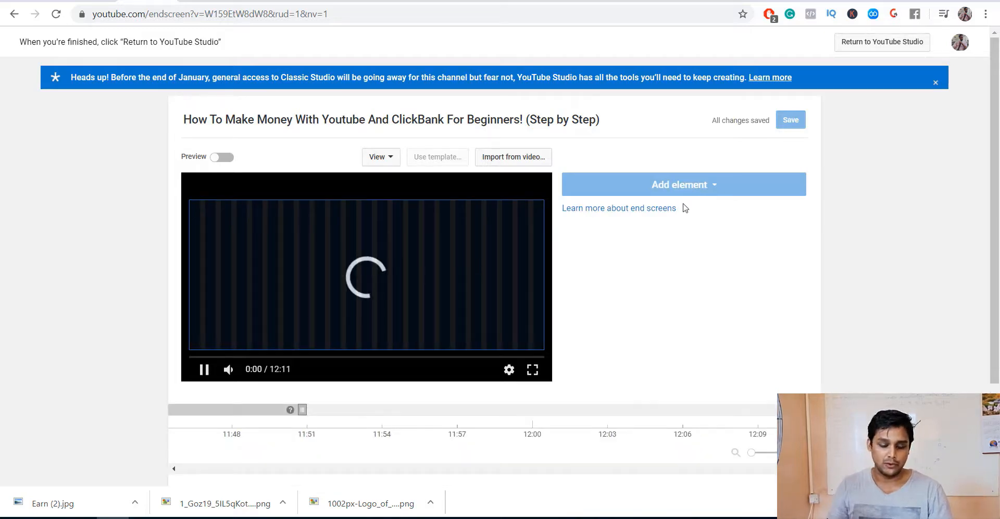
Step: Move the end screen's start to about 12:06 and try to add a Subscribe element
left_click_drag(303, 410, 758, 426)
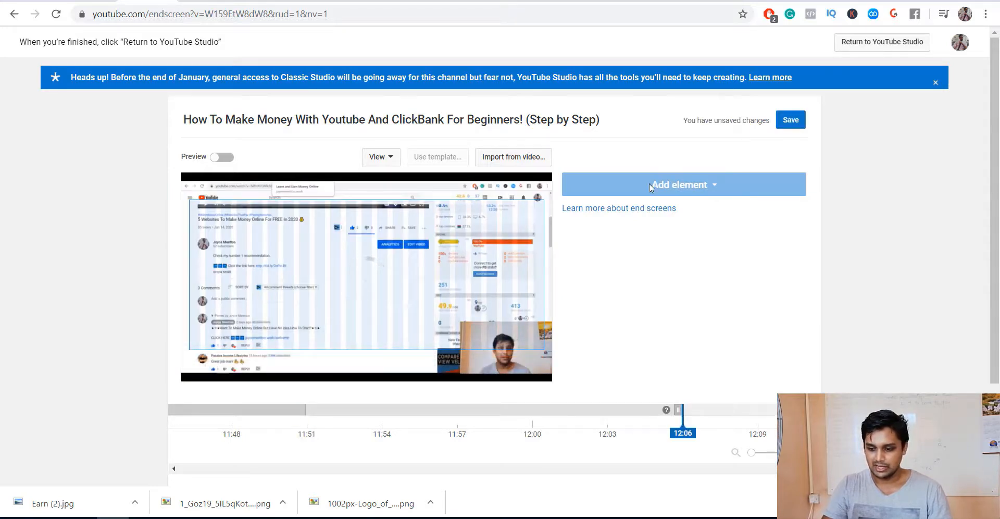
left_click(650, 186)
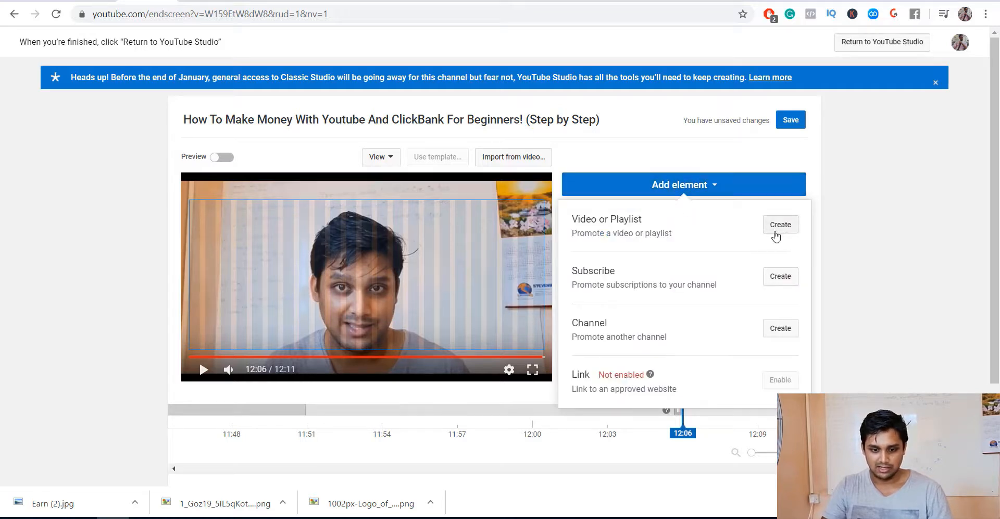
left_click(778, 279)
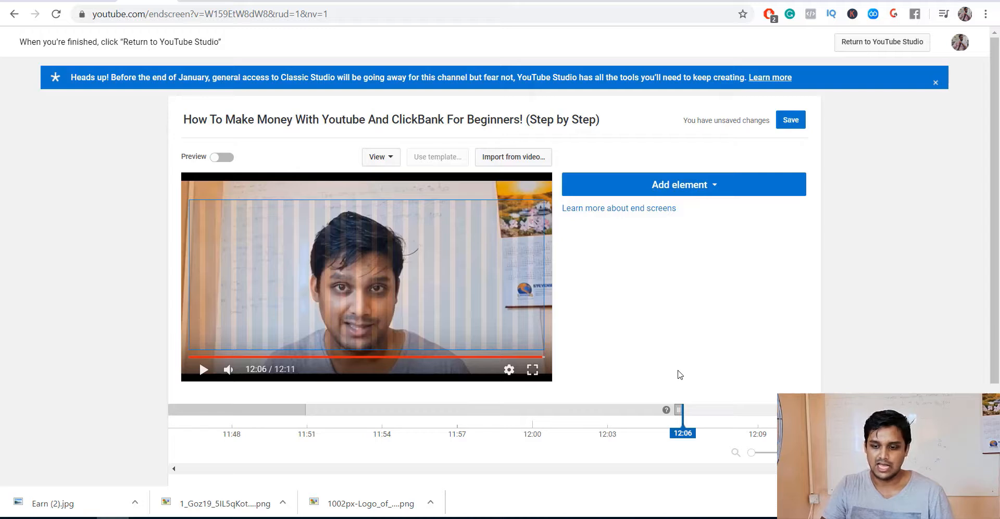
Step: Try to add the uploaded Legendary Marketer review as a chosen video element on the end screen
left_click(680, 184)
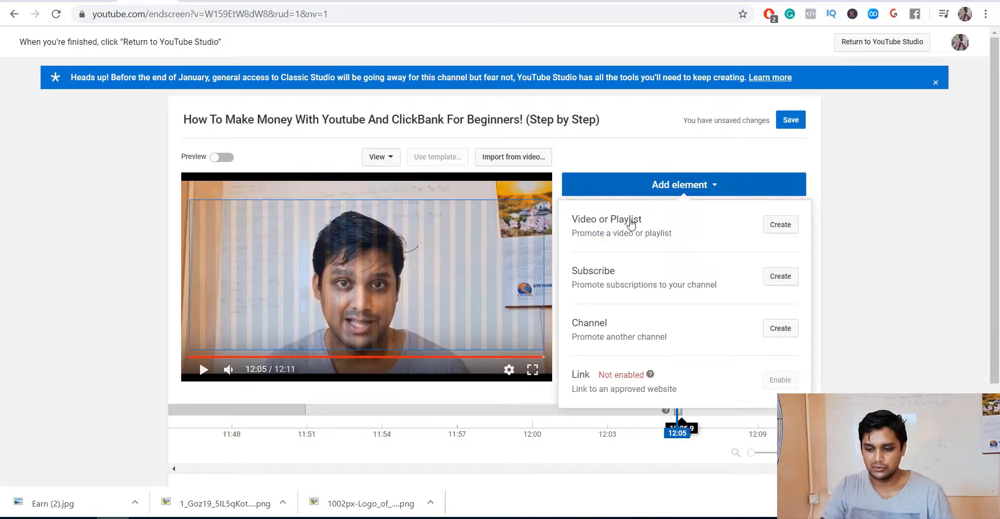
left_click(775, 227)
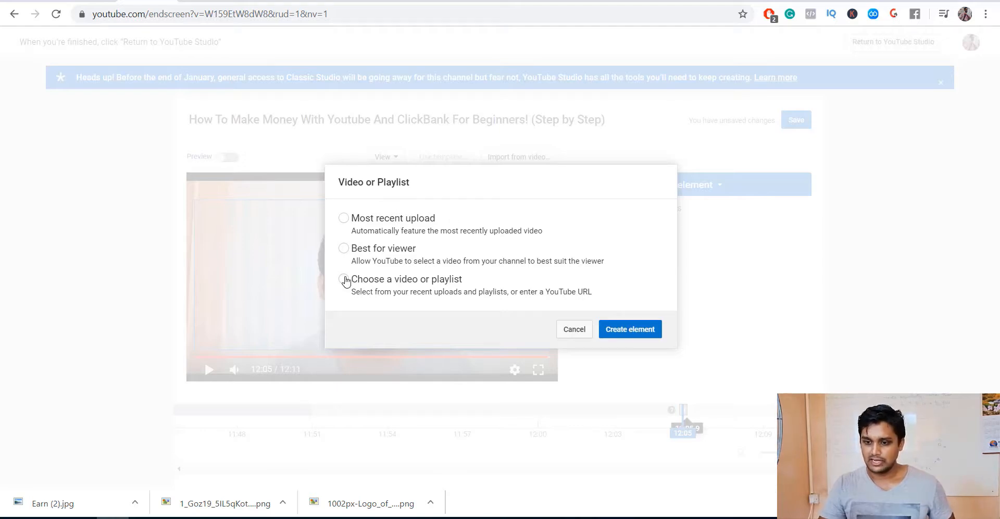
left_click(344, 279)
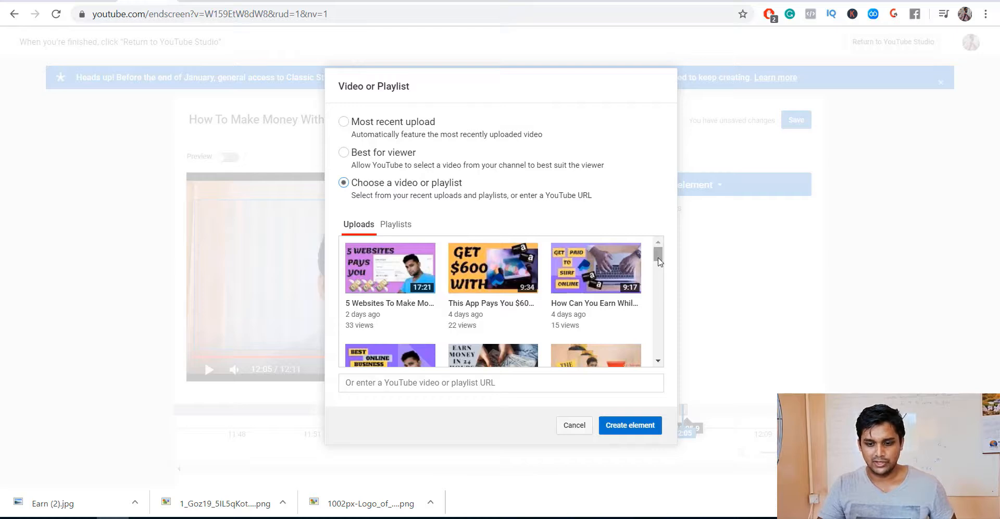
scroll(659, 262, "down", 1)
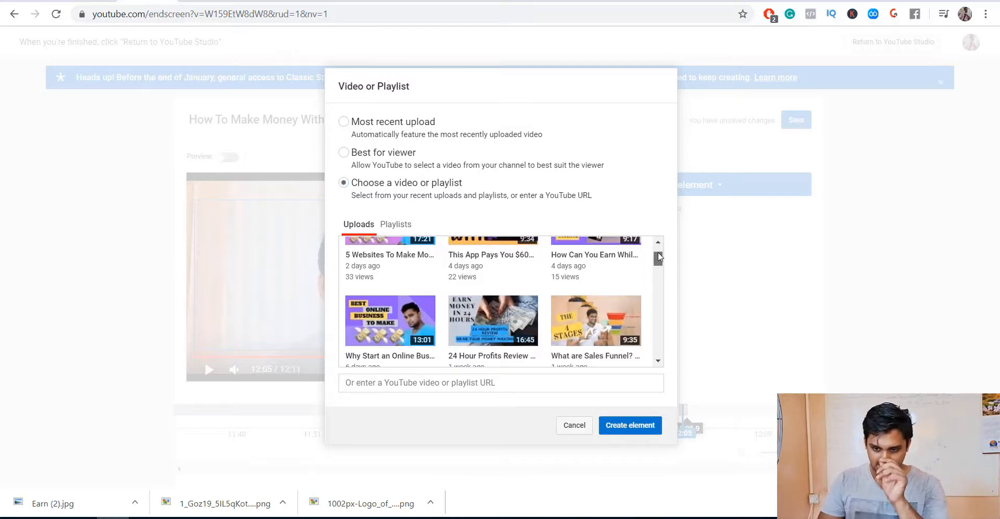
scroll(660, 246, "up", 1)
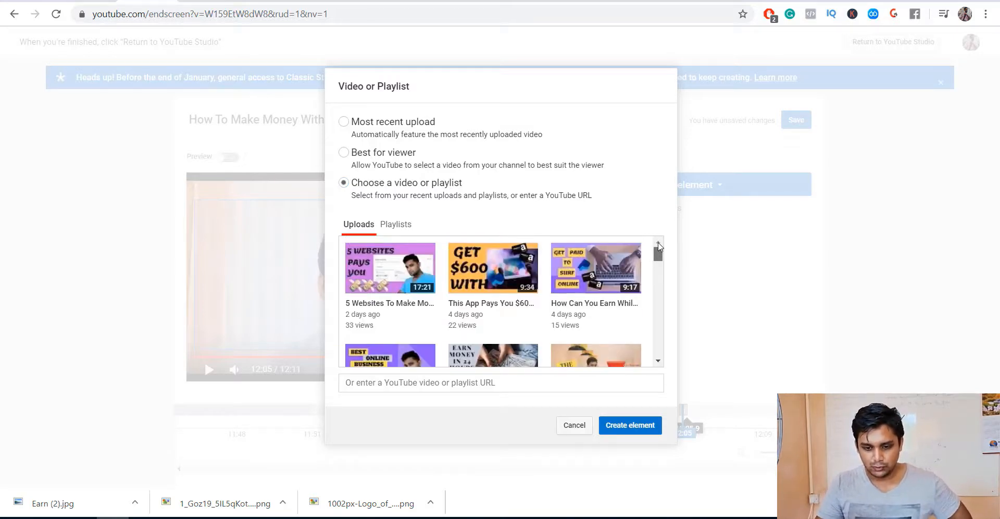
scroll(659, 255, "down", 5)
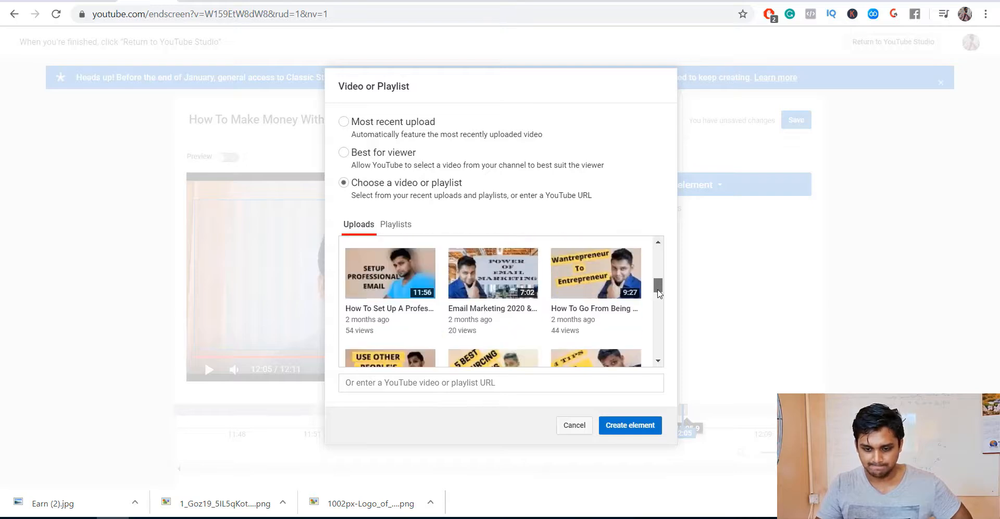
scroll(659, 277, "up", 1)
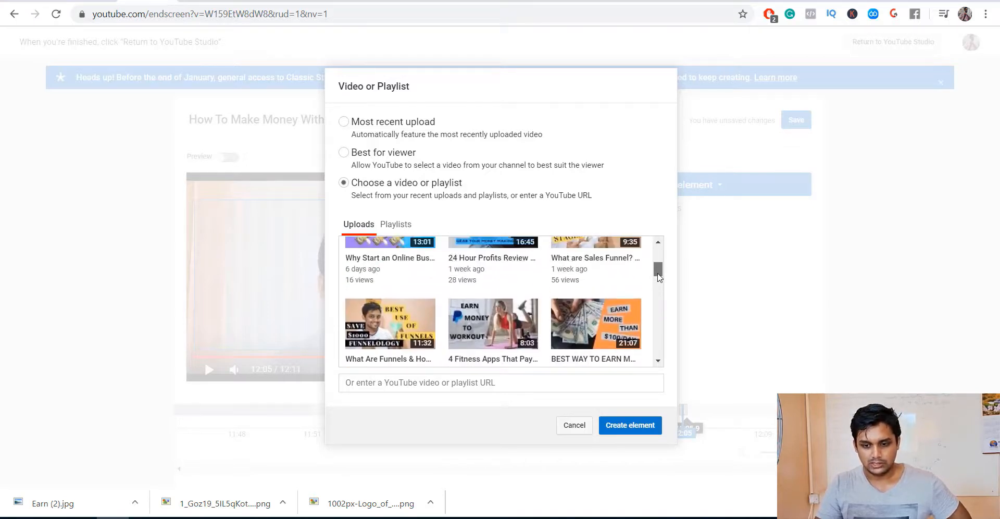
left_click_drag(659, 278, 669, 336)
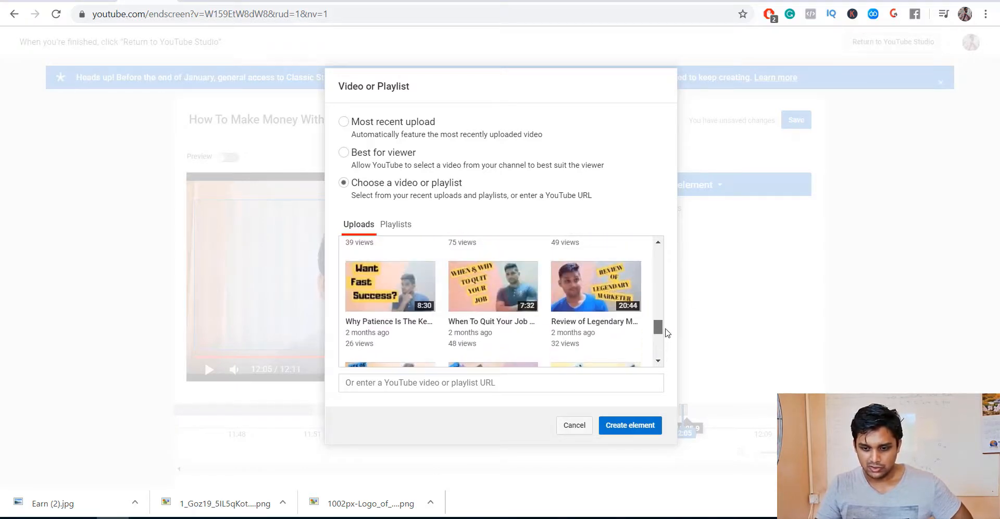
scroll(620, 301, "up", 1)
scroll(590, 313, "down", 2)
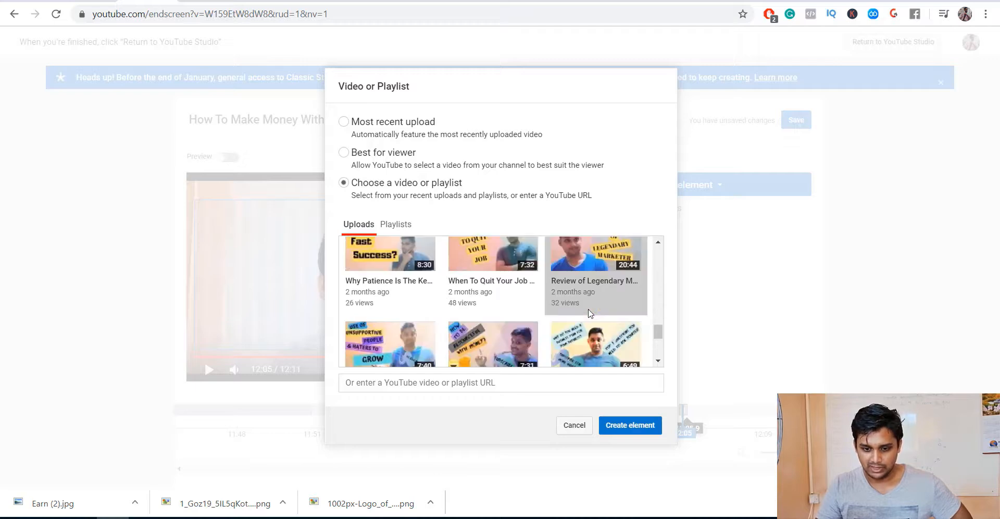
left_click(611, 425)
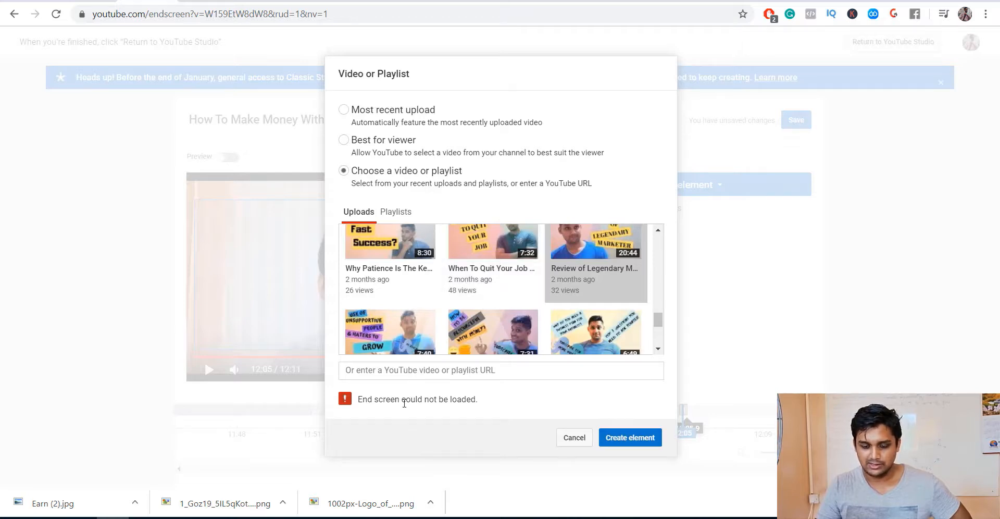
left_click(574, 440)
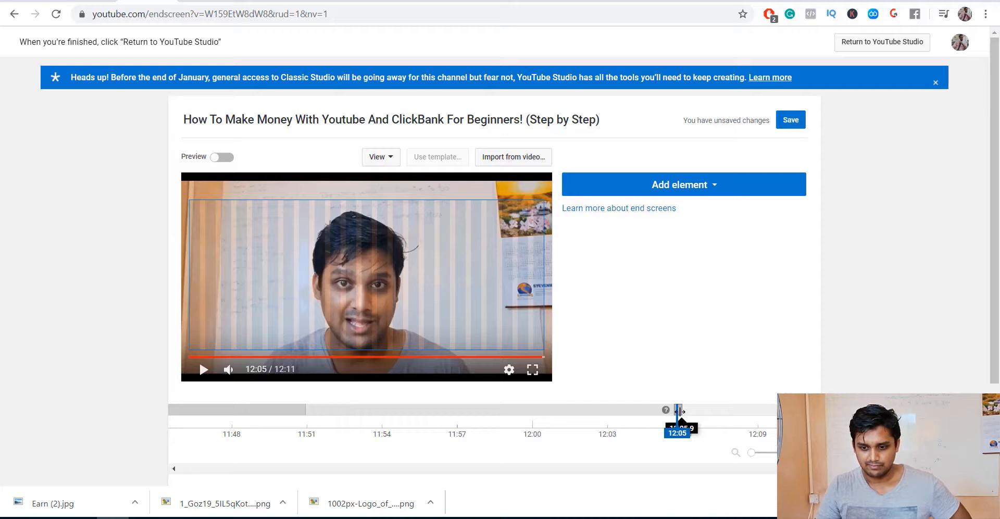
Step: Move the end screen's start to 12:03.2 and retry adding a Subscribe element
left_click_drag(680, 411, 614, 414)
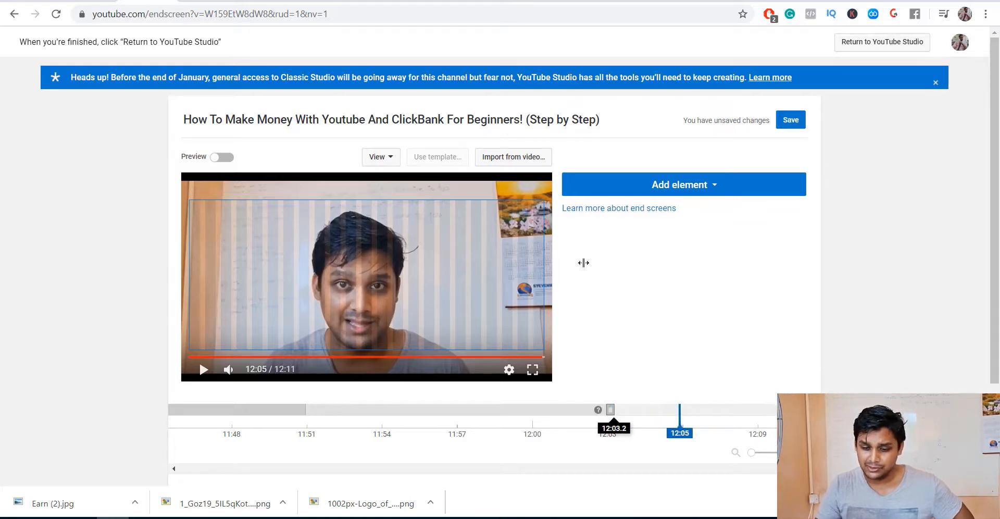
left_click(698, 190)
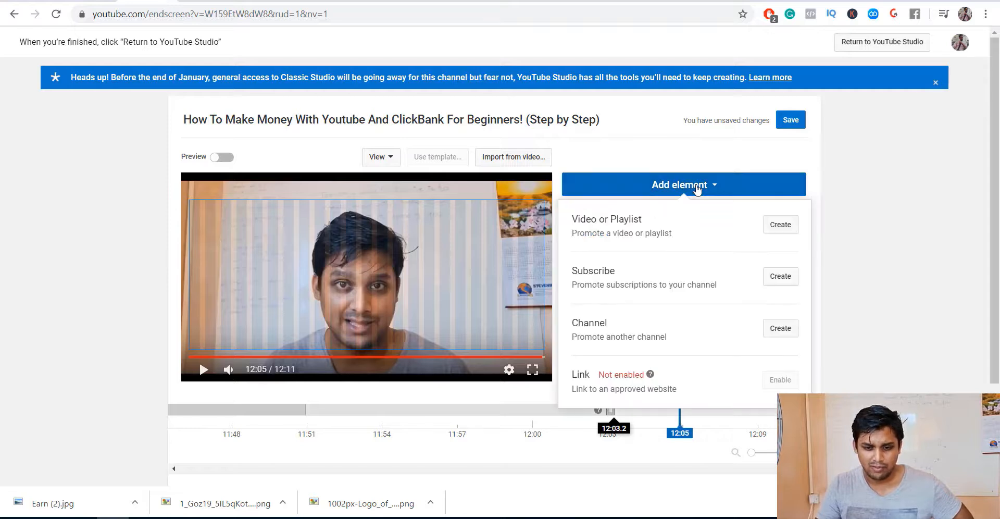
left_click(777, 229)
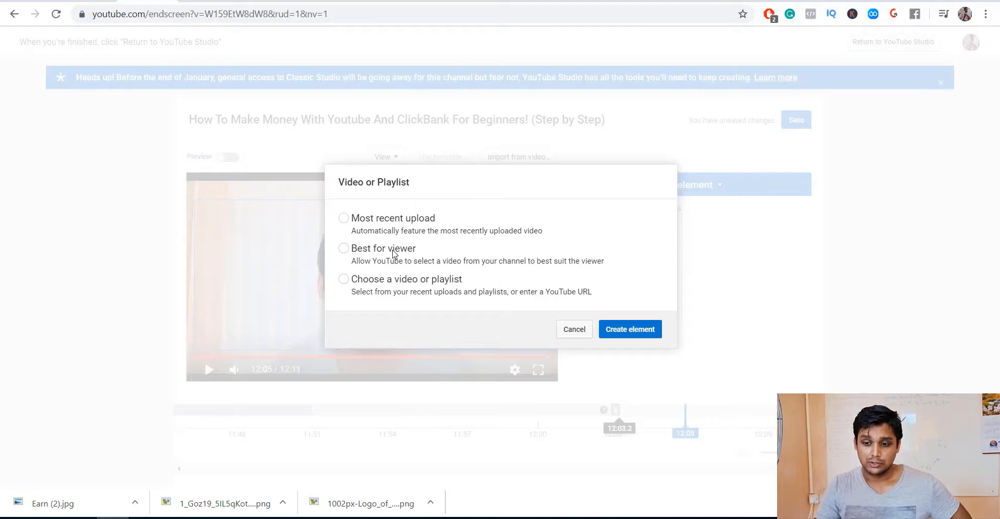
left_click(574, 329)
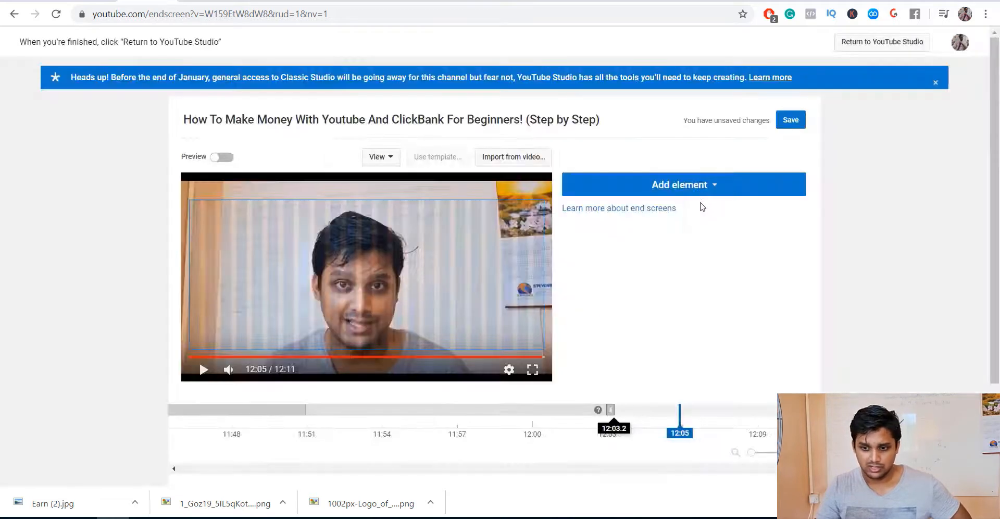
left_click(684, 193)
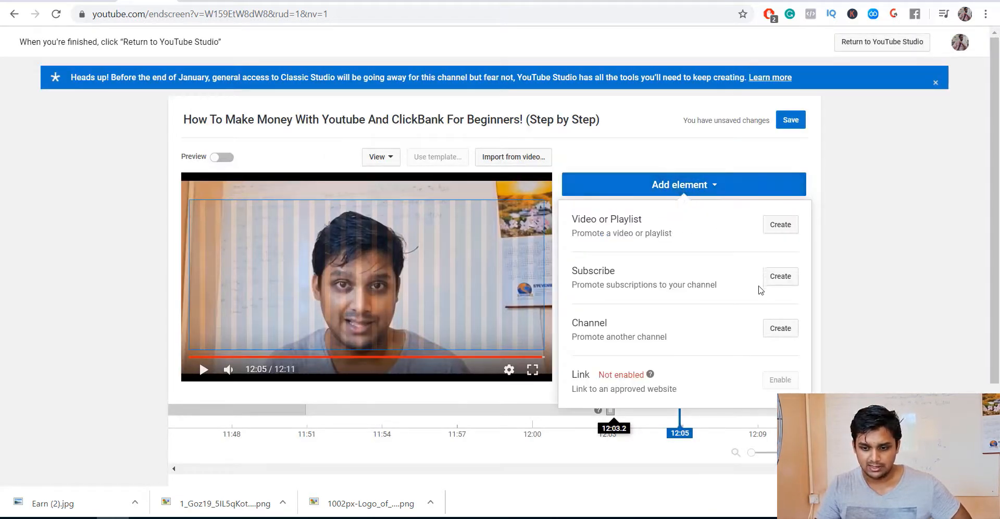
left_click(776, 284)
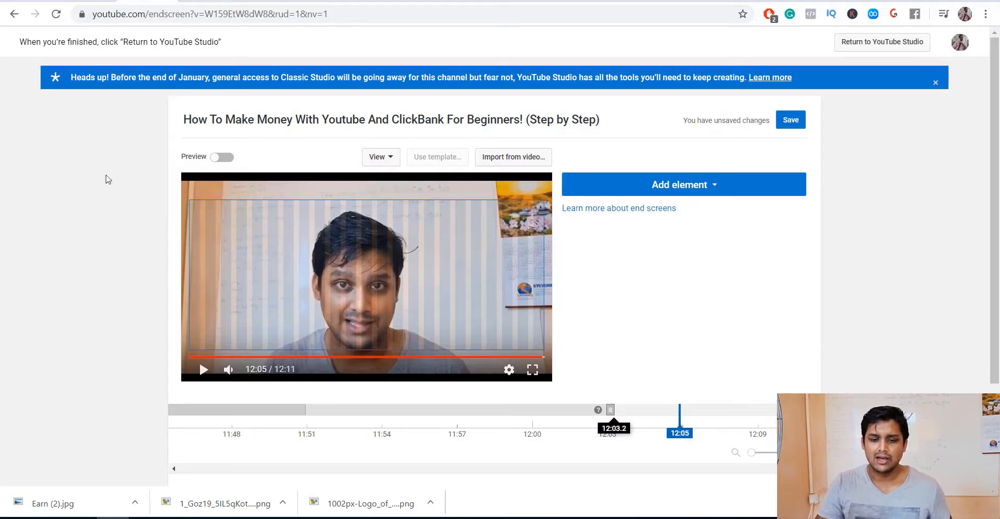
Step: Leave the end screen editor without saving, return to the video elements stage and open the card editor
left_click(873, 49)
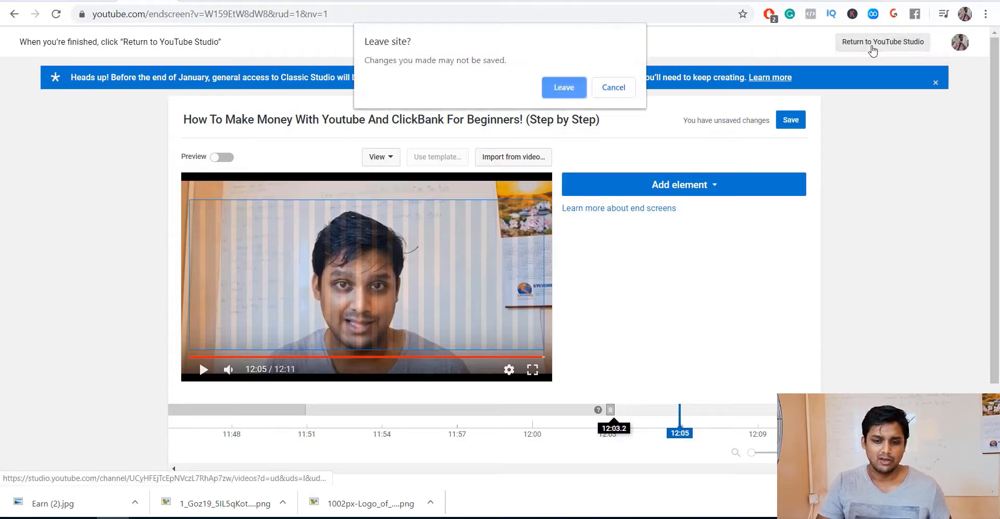
left_click(565, 85)
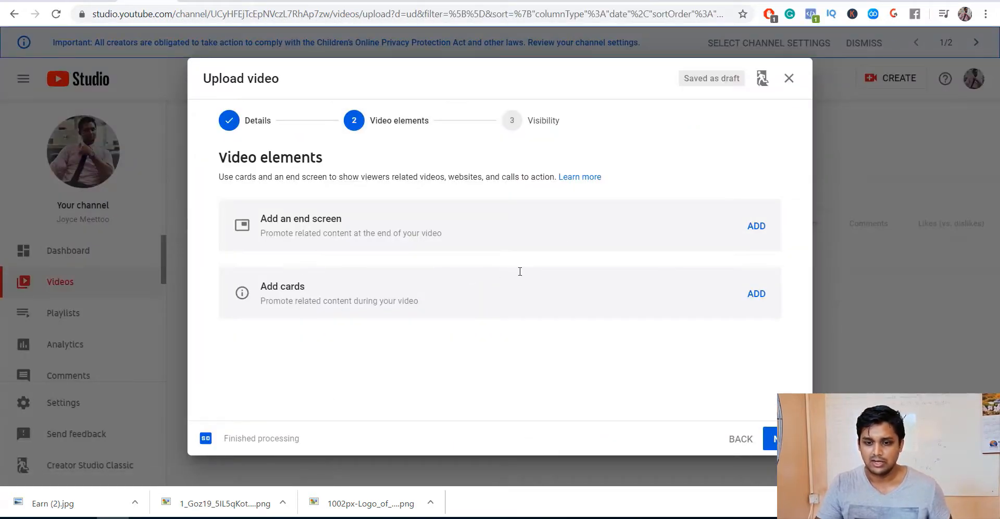
left_click(756, 294)
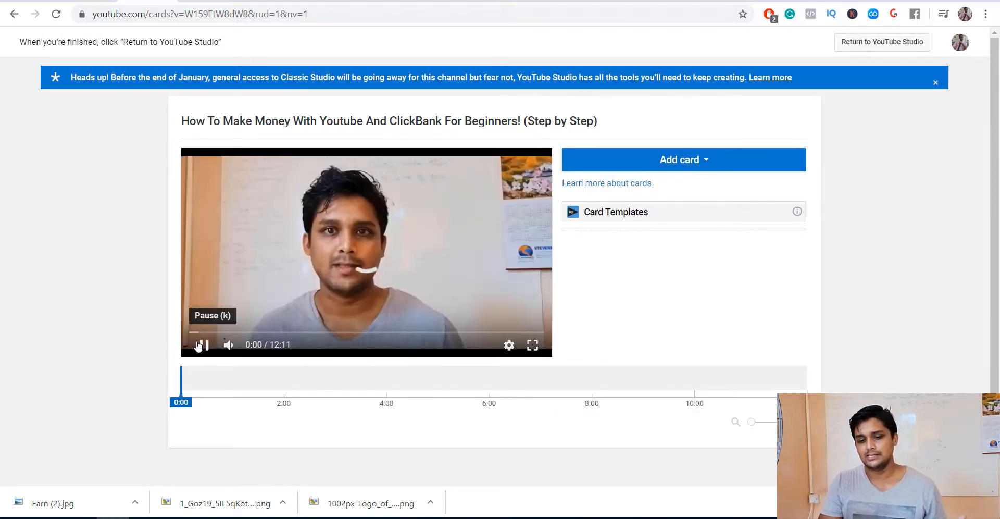
Step: Pause the preview and add a video card at 0:59 that promotes the "24 Hour Profits Review" upload
left_click(201, 345)
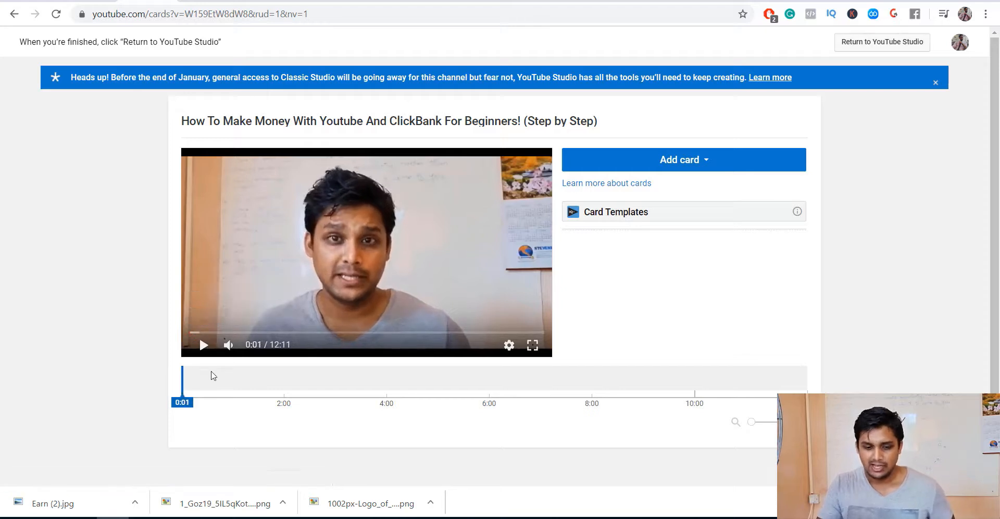
left_click_drag(186, 399, 641, 399)
left_click_drag(473, 388, 283, 389)
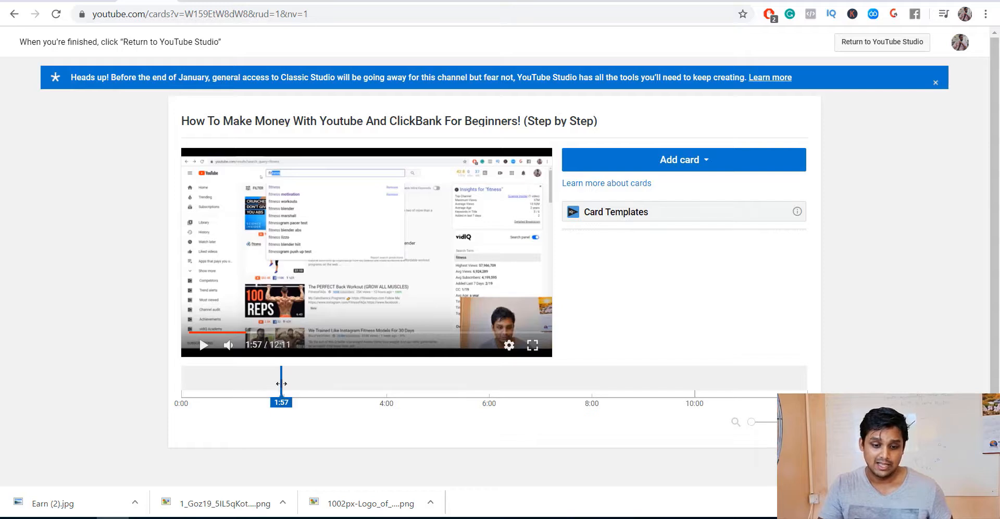
left_click_drag(281, 383, 233, 388)
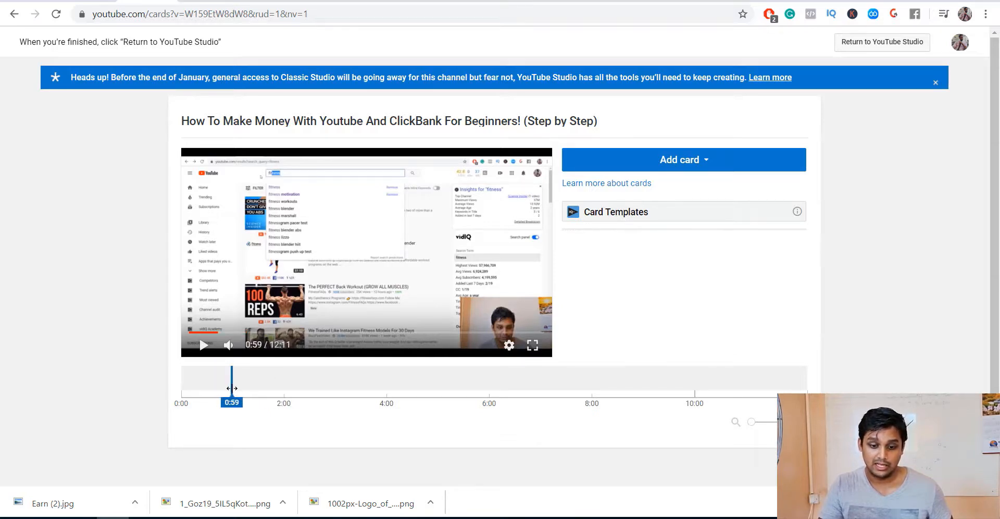
left_click(678, 165)
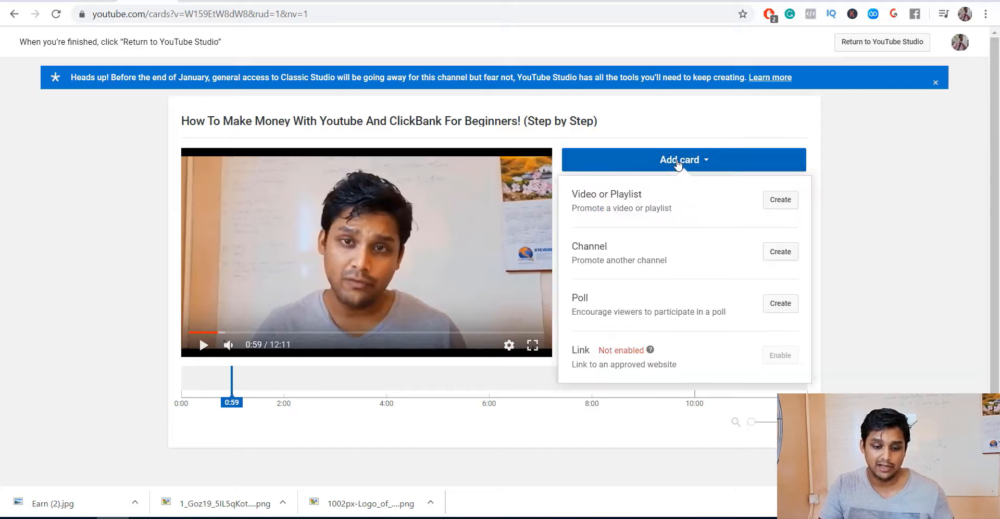
left_click(777, 203)
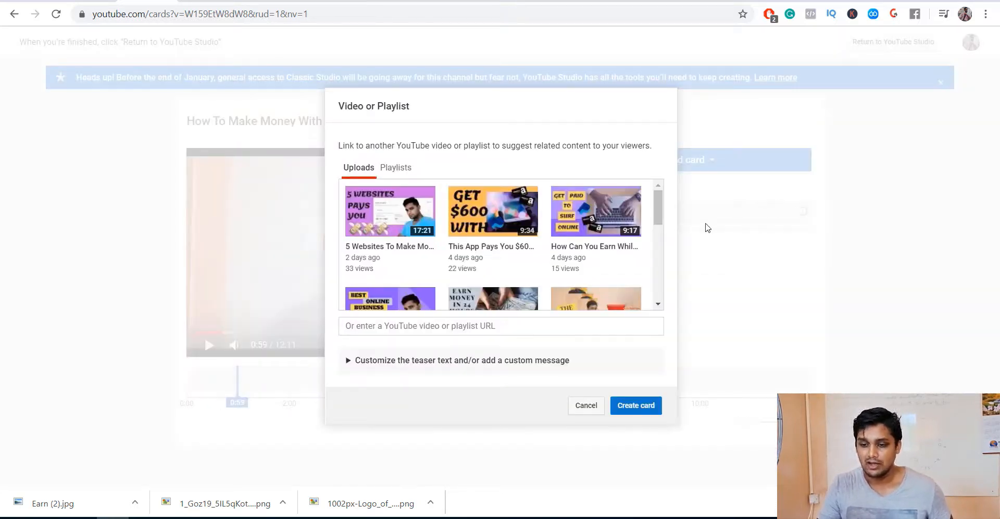
left_click_drag(662, 202, 664, 237)
scroll(663, 240, "up", 1)
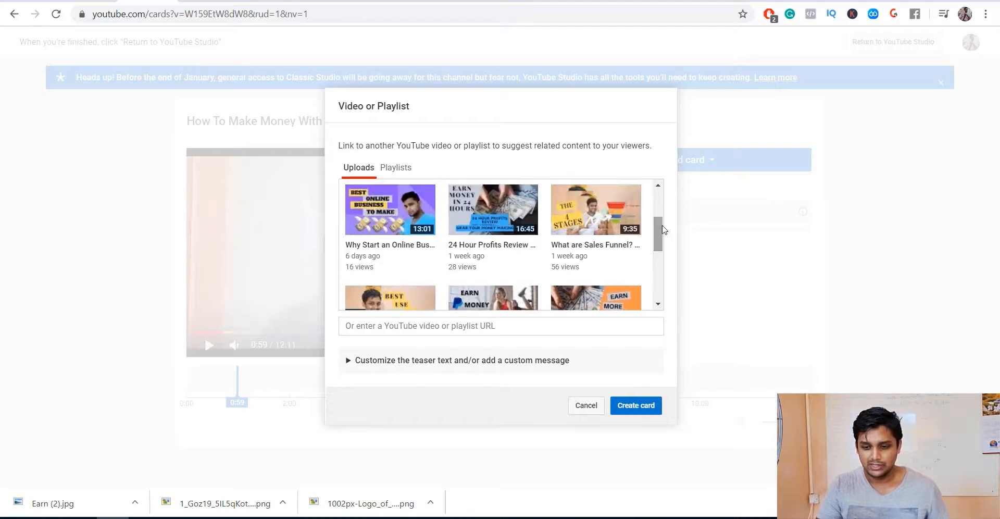
left_click(514, 207)
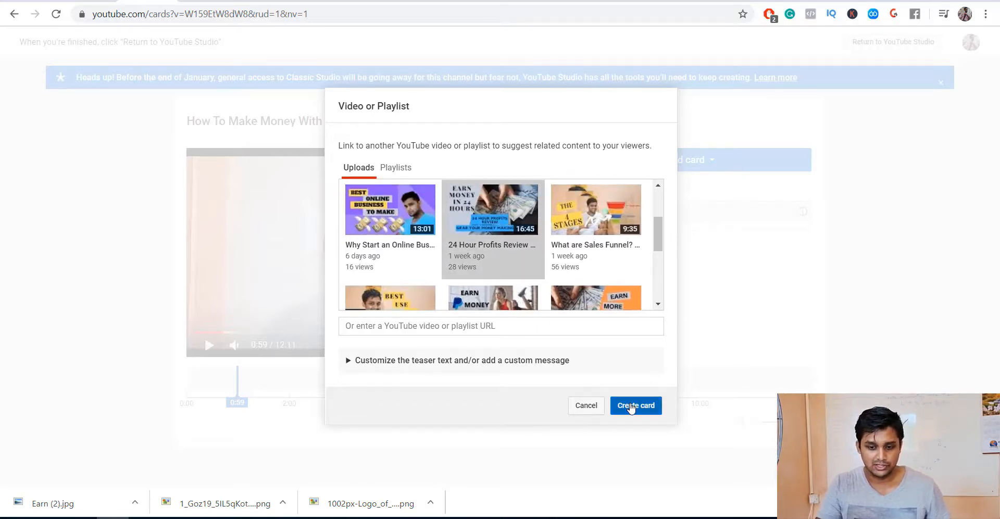
left_click(631, 406)
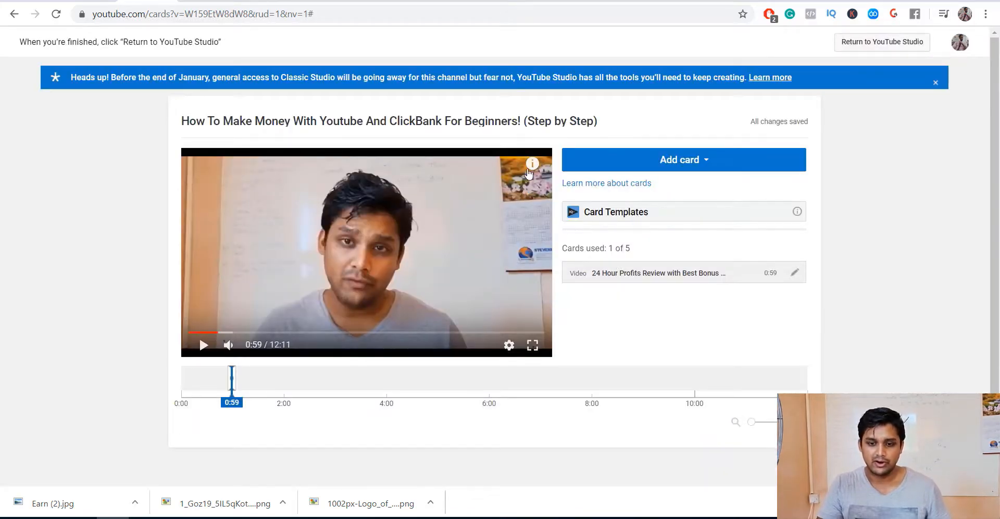
mouse_move(532, 166)
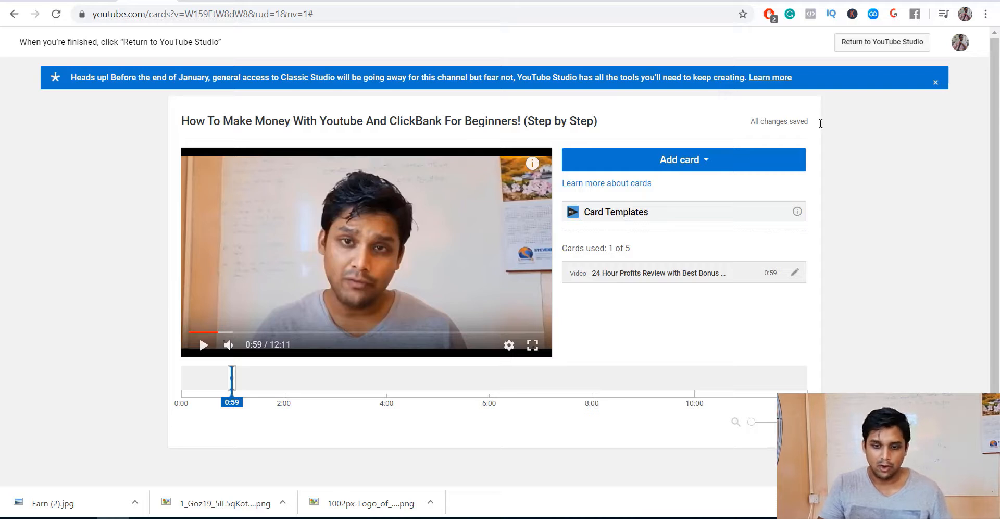
Step: Return from the card editor to the upload and set the video's visibility to Public under immediate publishing
left_click(865, 45)
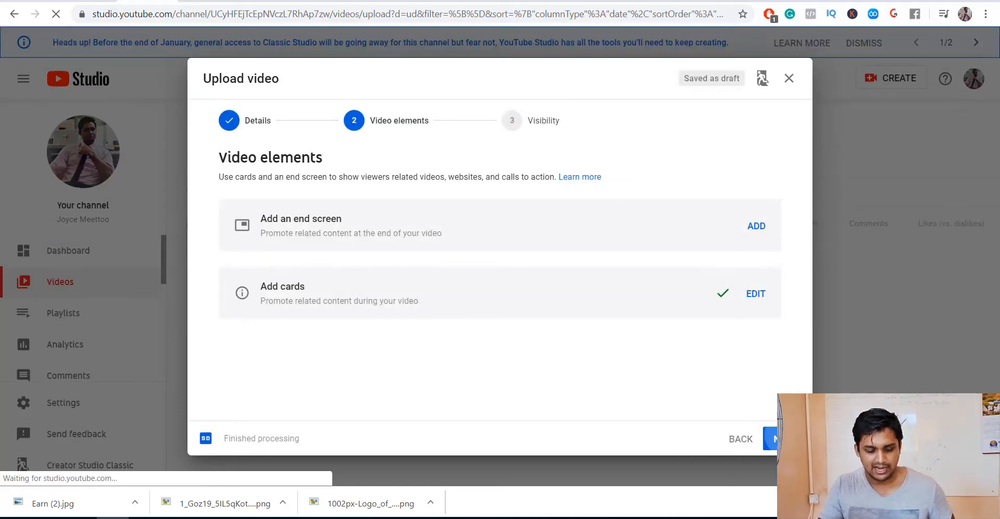
left_click(784, 439)
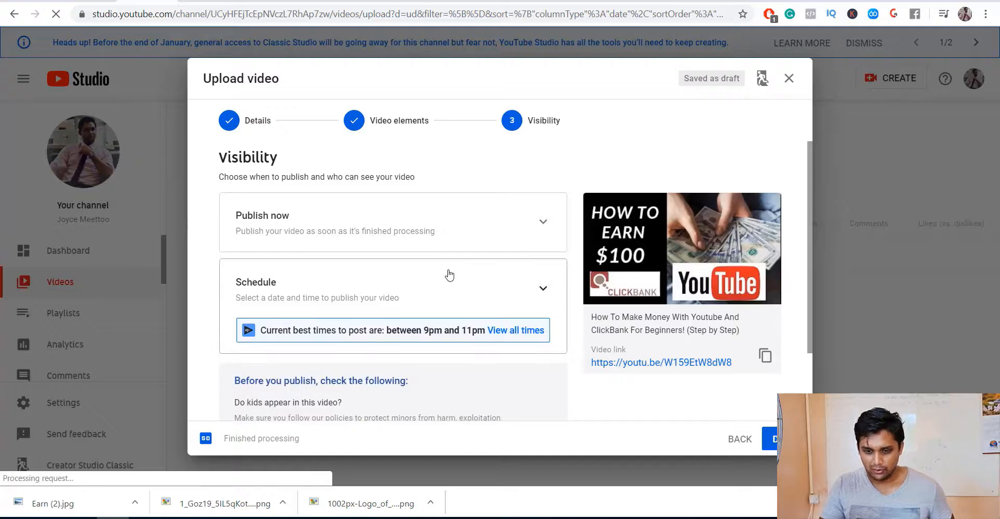
left_click(464, 239)
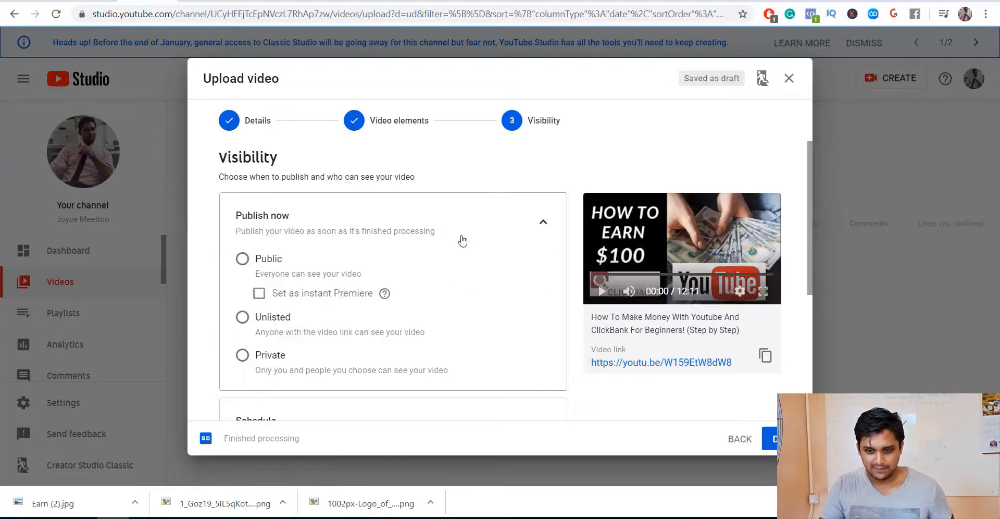
left_click(241, 259)
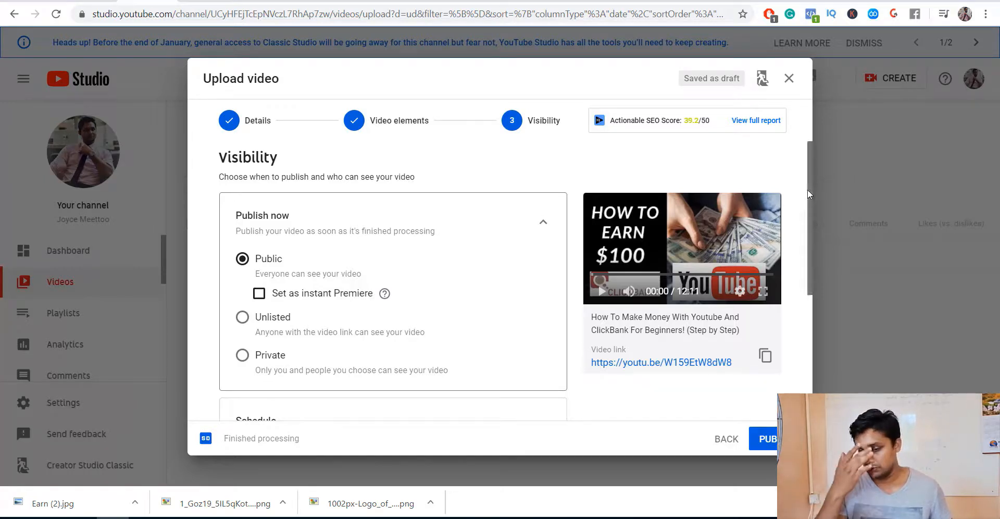
Step: Review the remaining visibility options and pre-publish checks, publish the video and dismiss the link-sharing dialog
left_click_drag(804, 248, 814, 250)
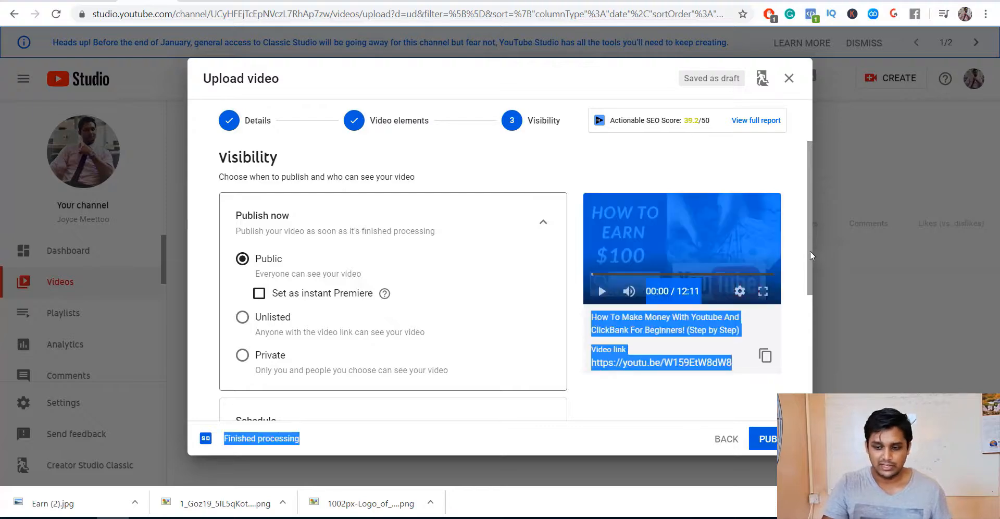
scroll(598, 282, "down", 3)
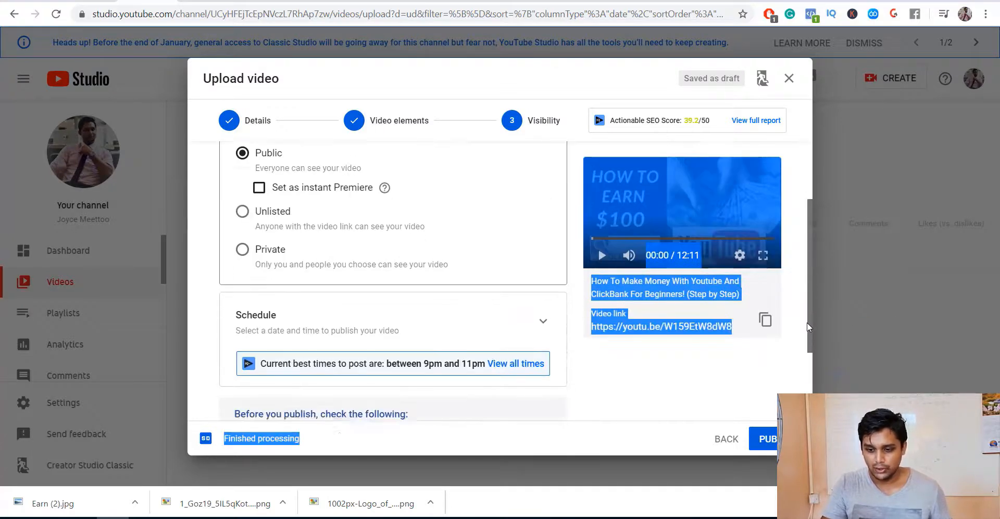
left_click(578, 369)
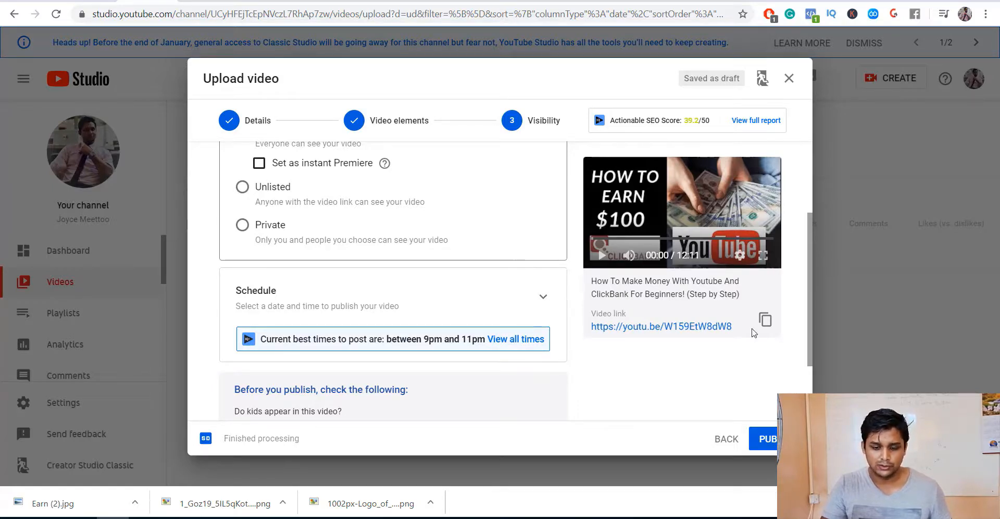
left_click_drag(813, 349, 806, 194)
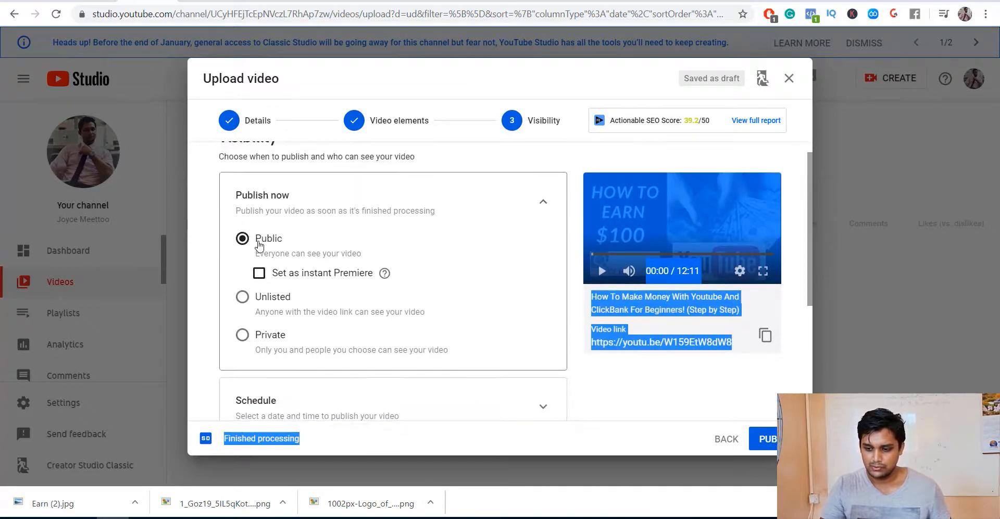
left_click(774, 408)
left_click(769, 439)
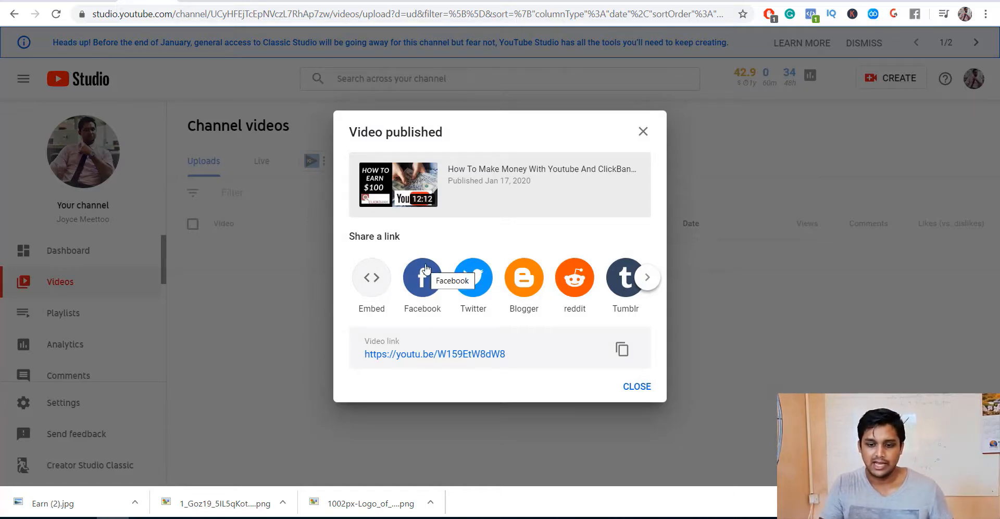
left_click(632, 387)
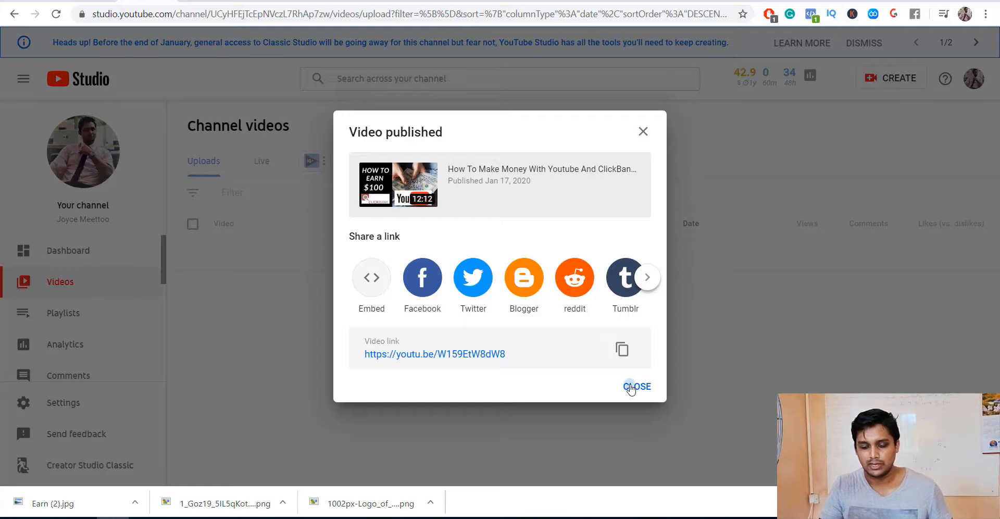